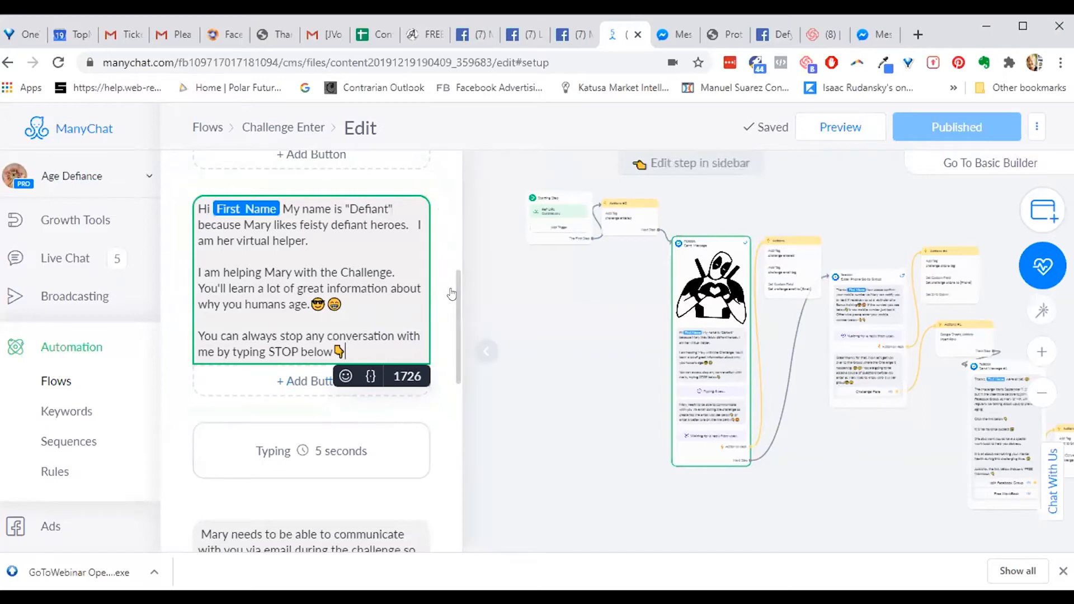
# - Open the Actions step that adds the challenge entered and challenge email tags and sets challenge email to {Email}
pyautogui.scroll(-3, 461, 352)
pyautogui.scroll(-1, 461, 363)
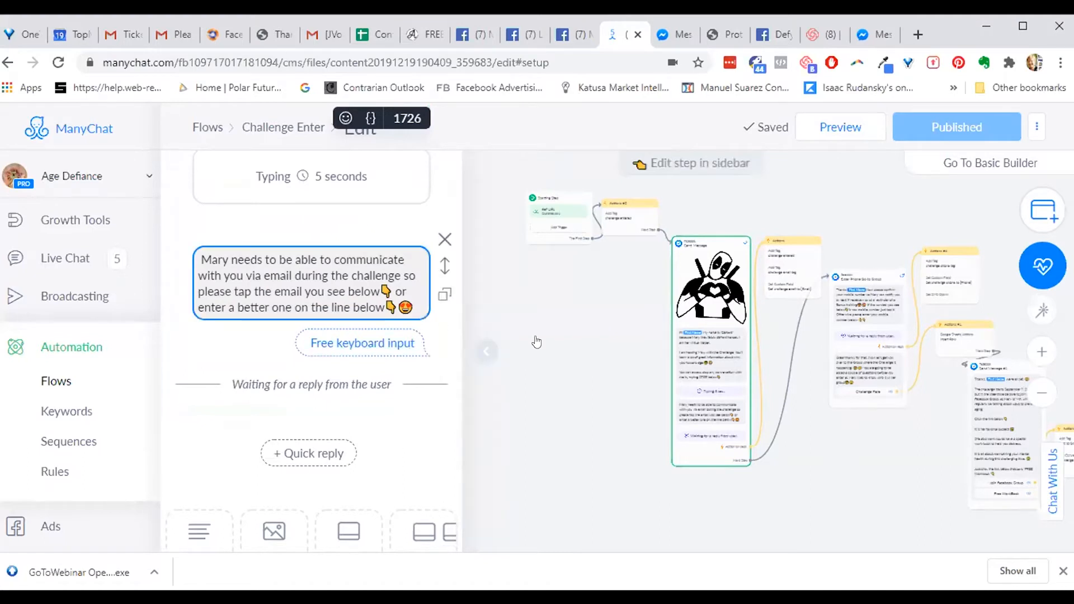
pyautogui.click(794, 262)
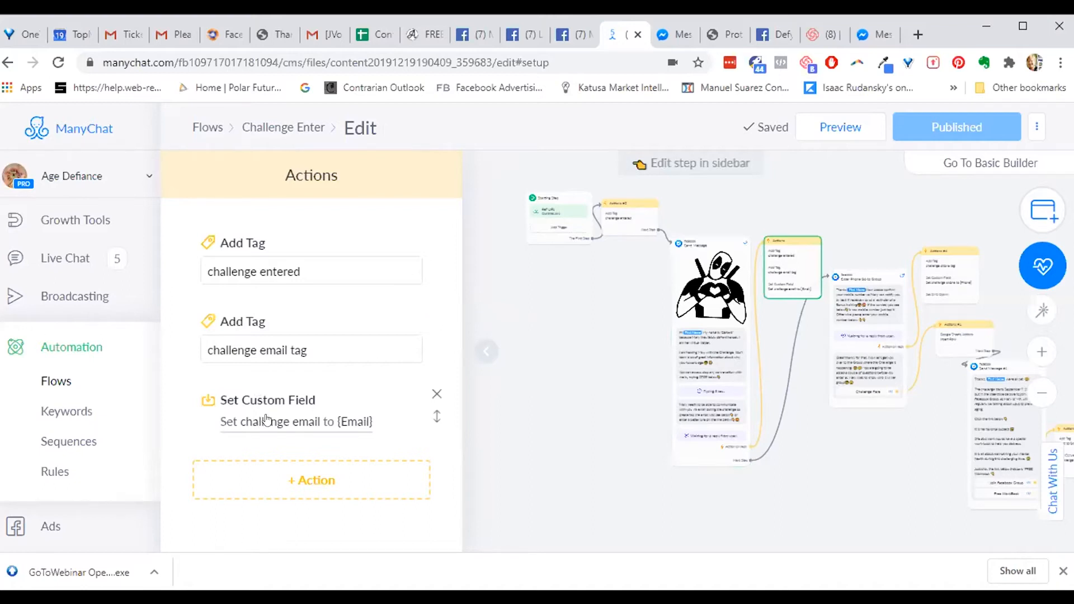
pyautogui.click(357, 420)
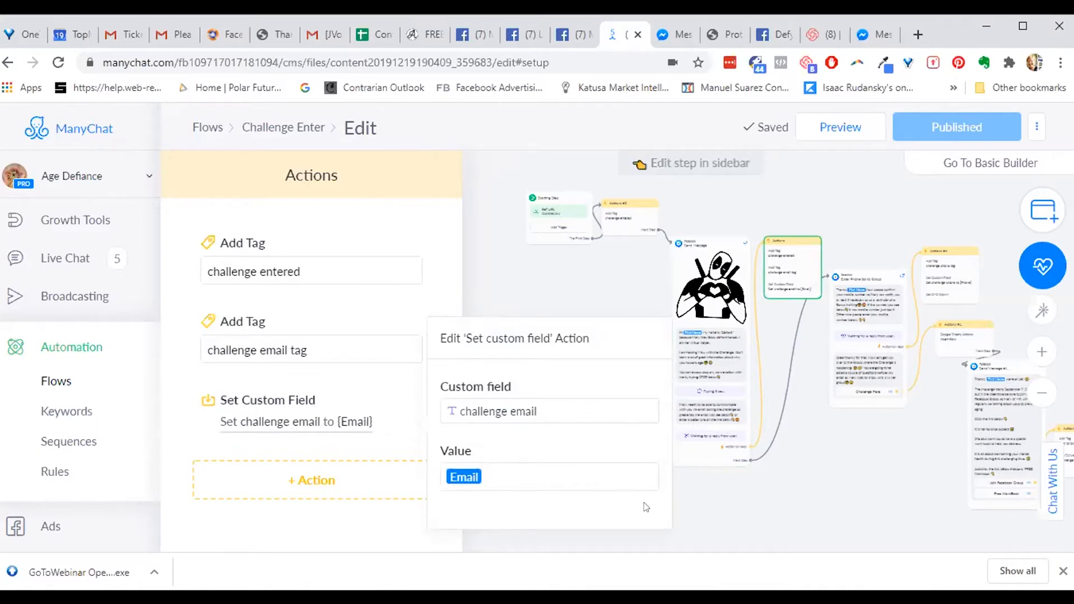
pyautogui.click(576, 469)
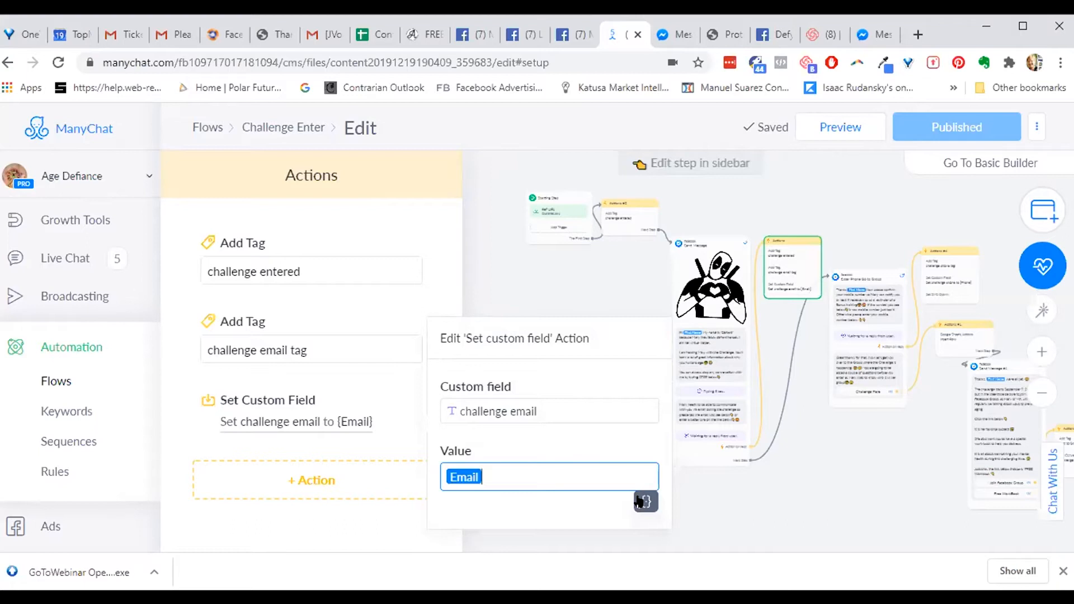
pyautogui.click(839, 487)
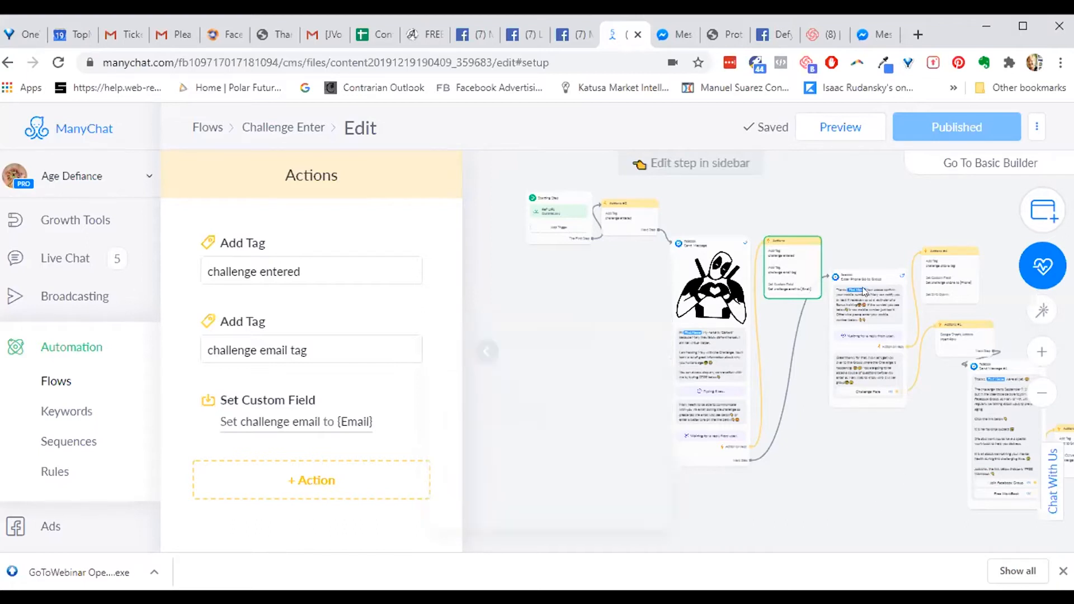
pyautogui.click(867, 315)
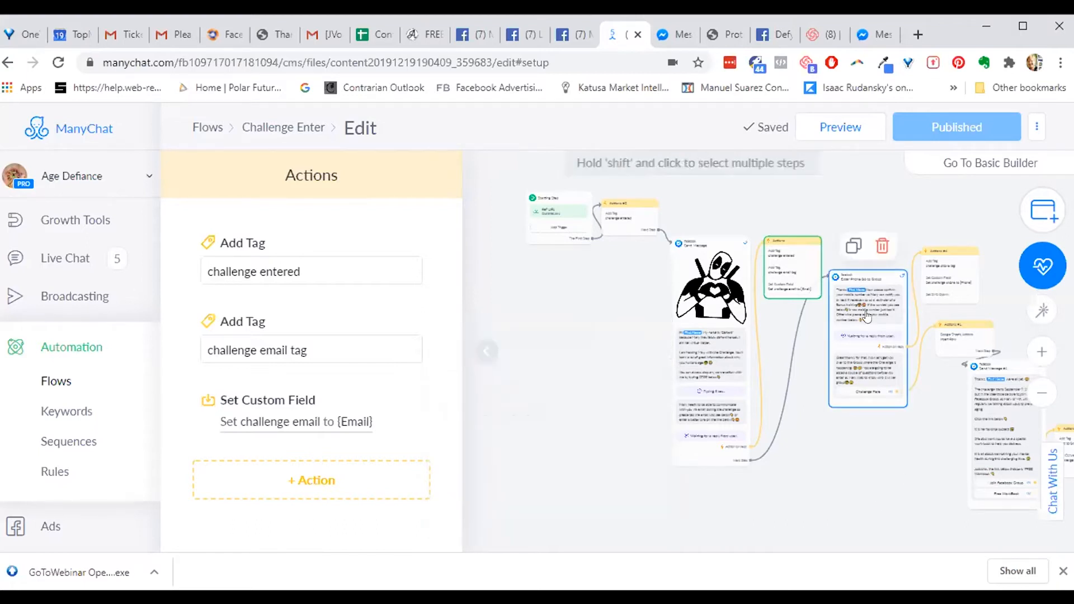
# - From the Enter Phone Go to Group step, open Actions #4 with its challenge phone tag and field settings
pyautogui.click(867, 314)
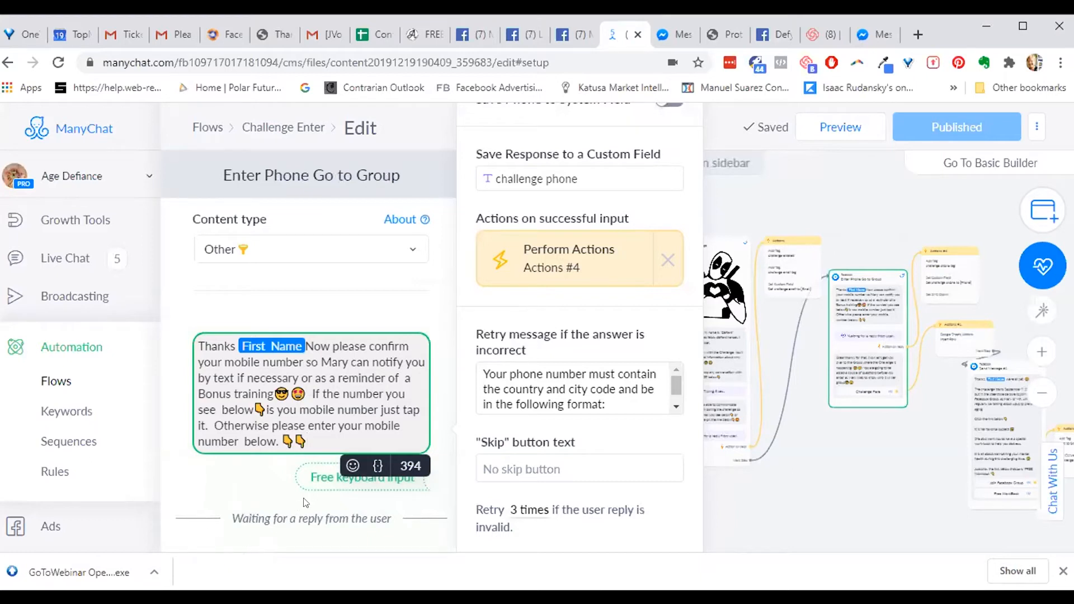
pyautogui.click(391, 482)
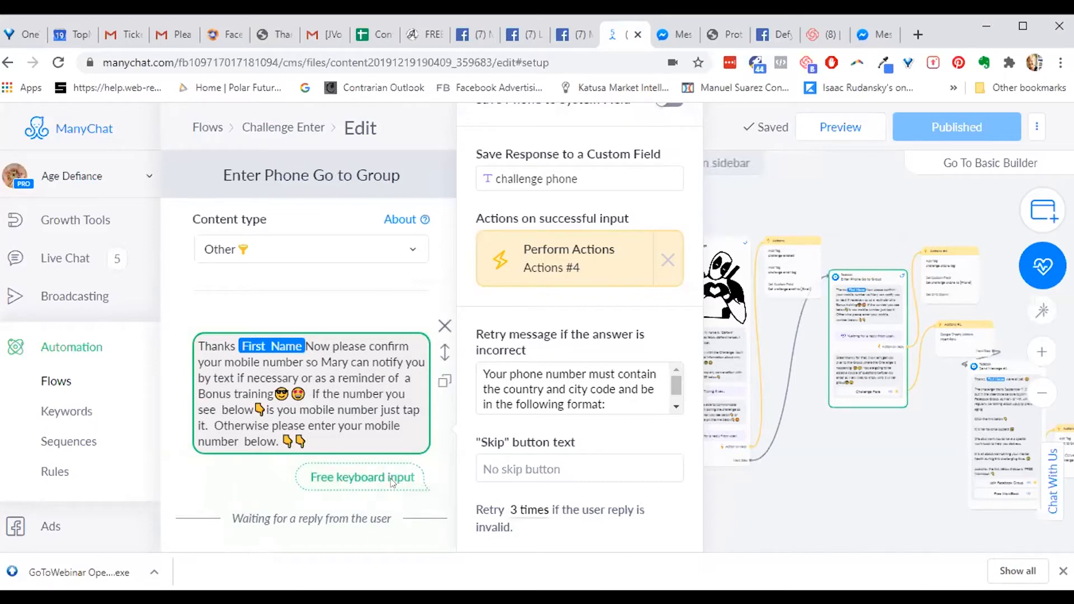
pyautogui.click(590, 254)
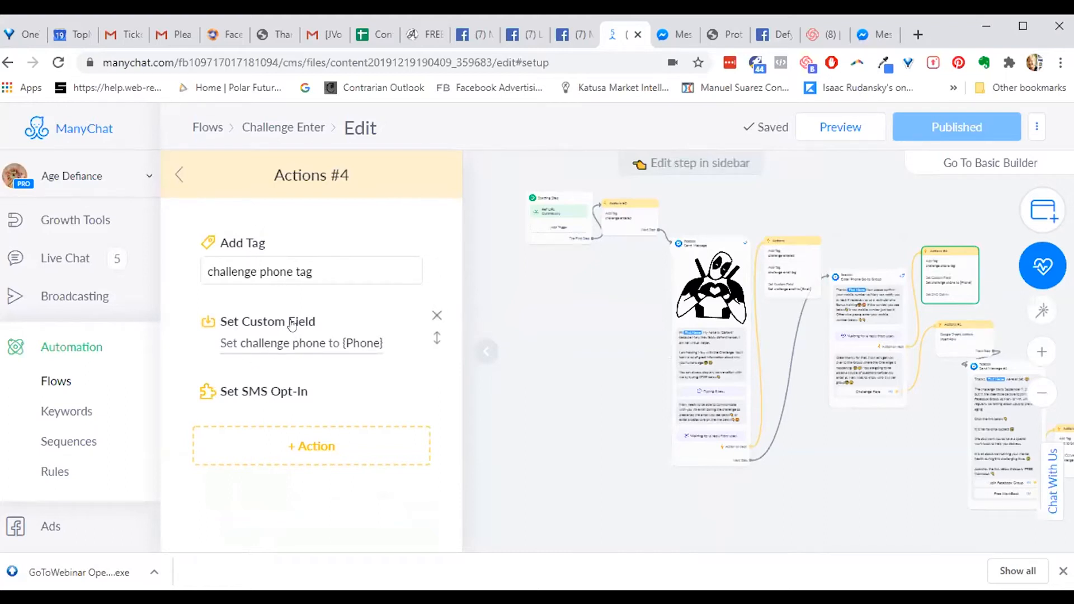
pyautogui.click(359, 343)
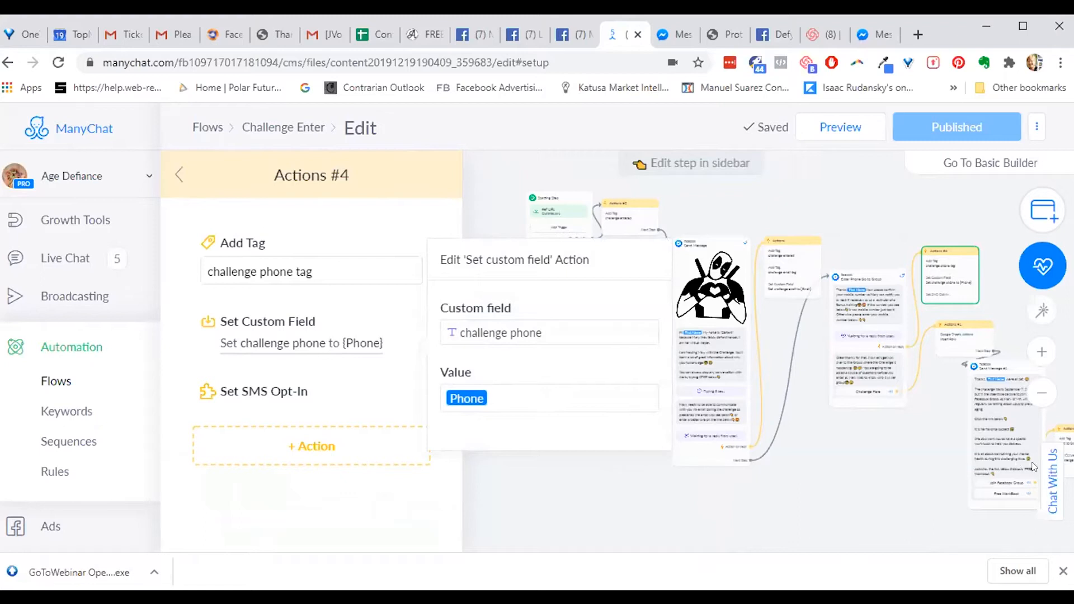
pyautogui.click(1007, 440)
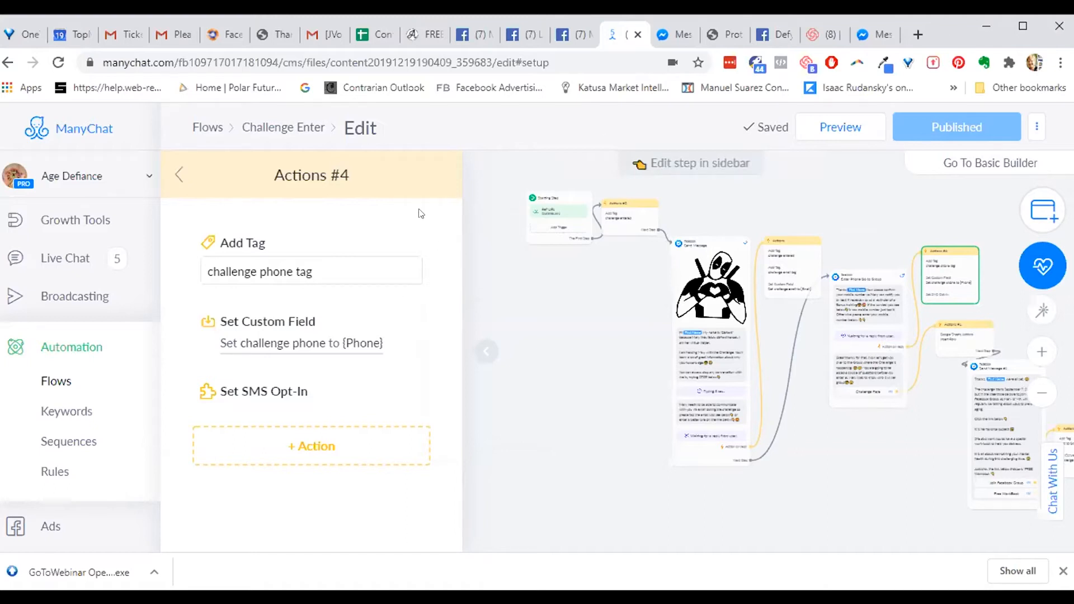
# - Send a Challenge Enter preview to Messenger and open Messenger from the notification
pyautogui.click(830, 127)
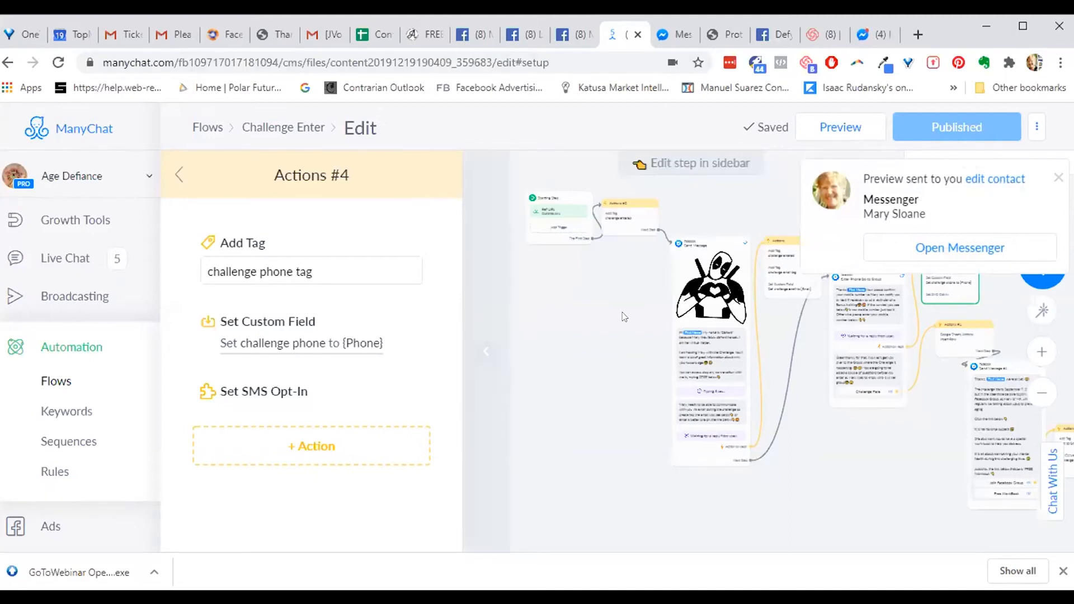
pyautogui.click(968, 246)
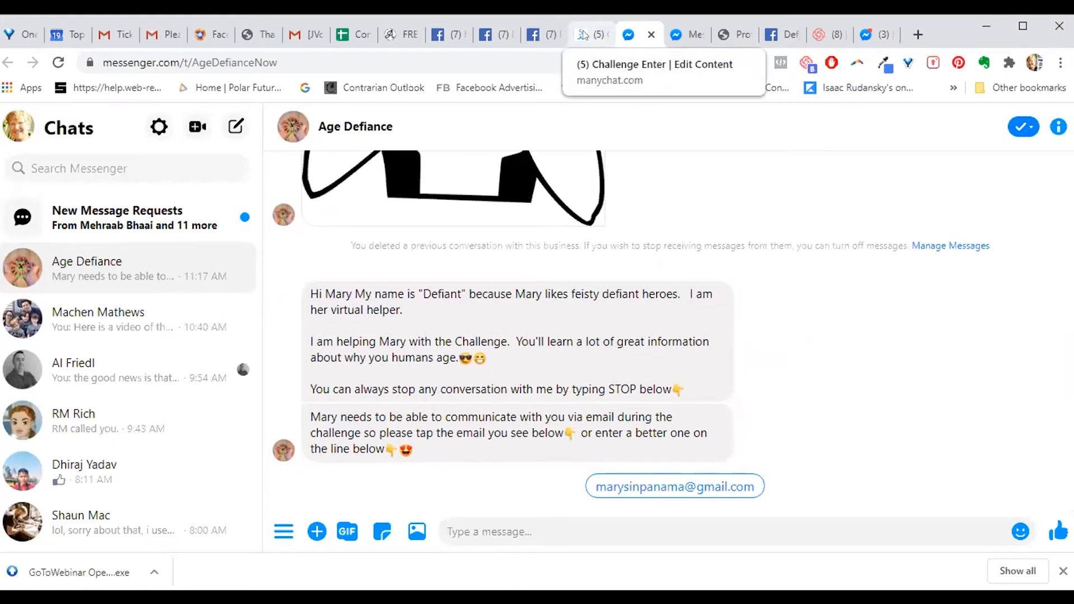
# - Check the Age Defiance greeting and email request in Messenger, then go back to the ManyChat tab
pyautogui.click(584, 36)
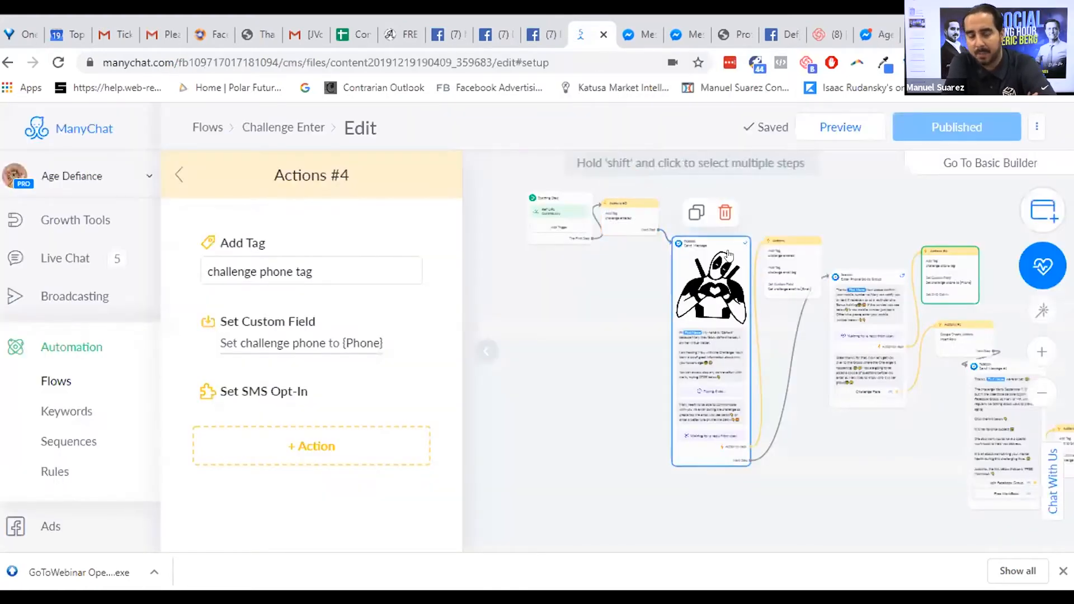
# - Hide the step editor, then zoom and pan around the Challenge Enter canvas from the first message onward
pyautogui.moveTo(820, 204); pyautogui.dragTo(792, 209)
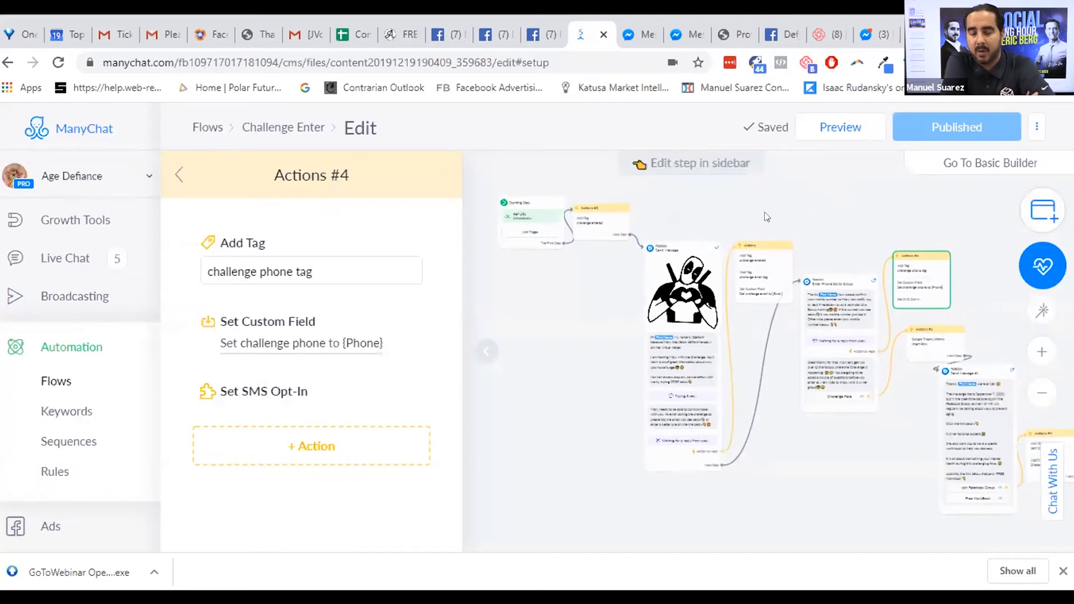
pyautogui.click(482, 352)
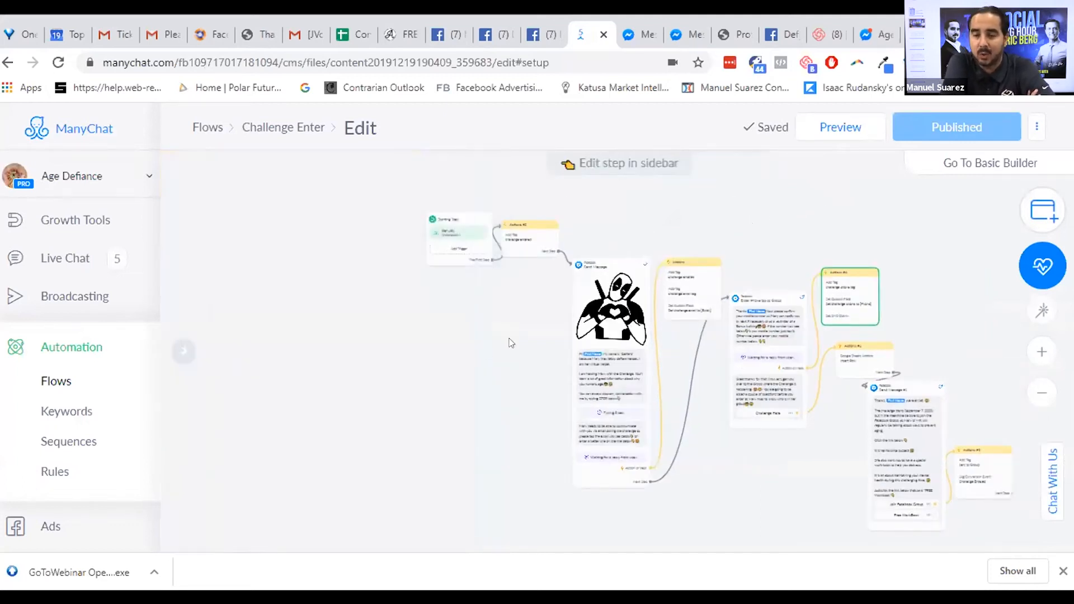
pyautogui.click(1041, 352)
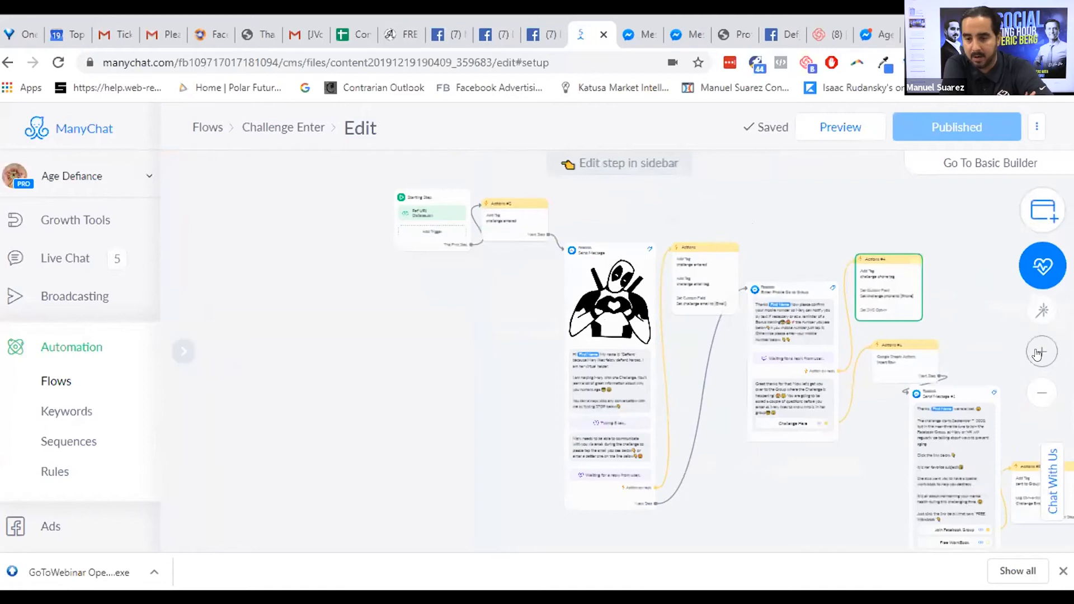
pyautogui.click(1040, 352)
pyautogui.click(1041, 352)
pyautogui.moveTo(823, 351); pyautogui.dragTo(707, 162)
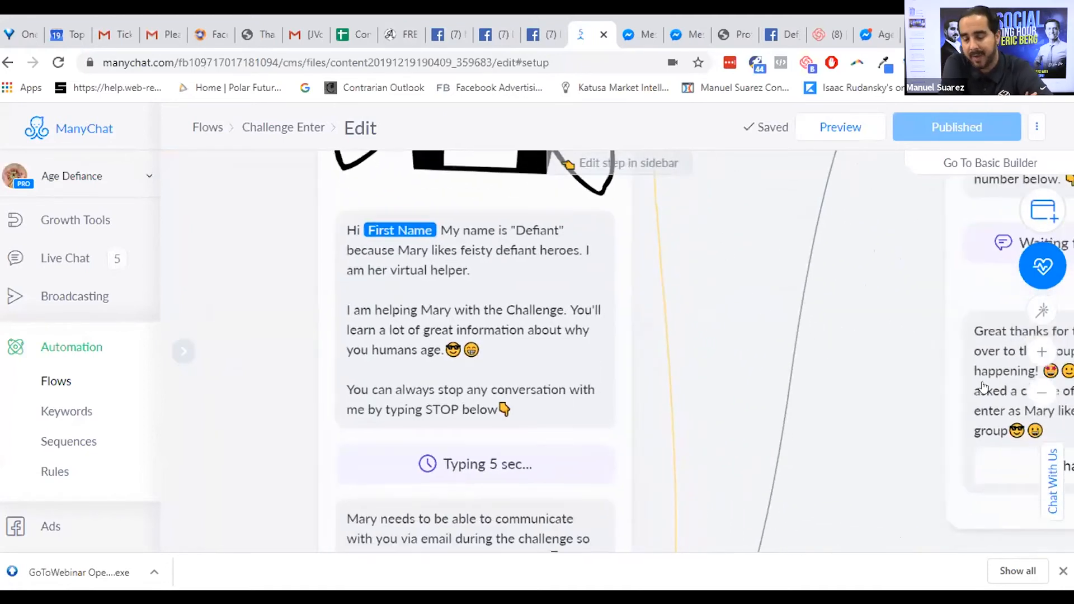
pyautogui.click(1035, 390)
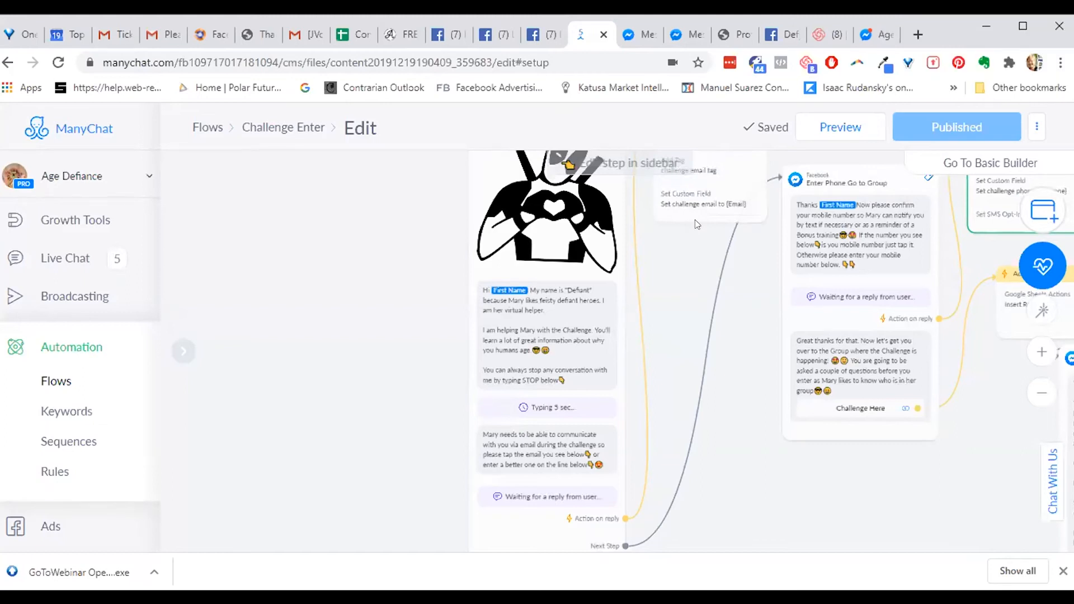
pyautogui.moveTo(954, 237)
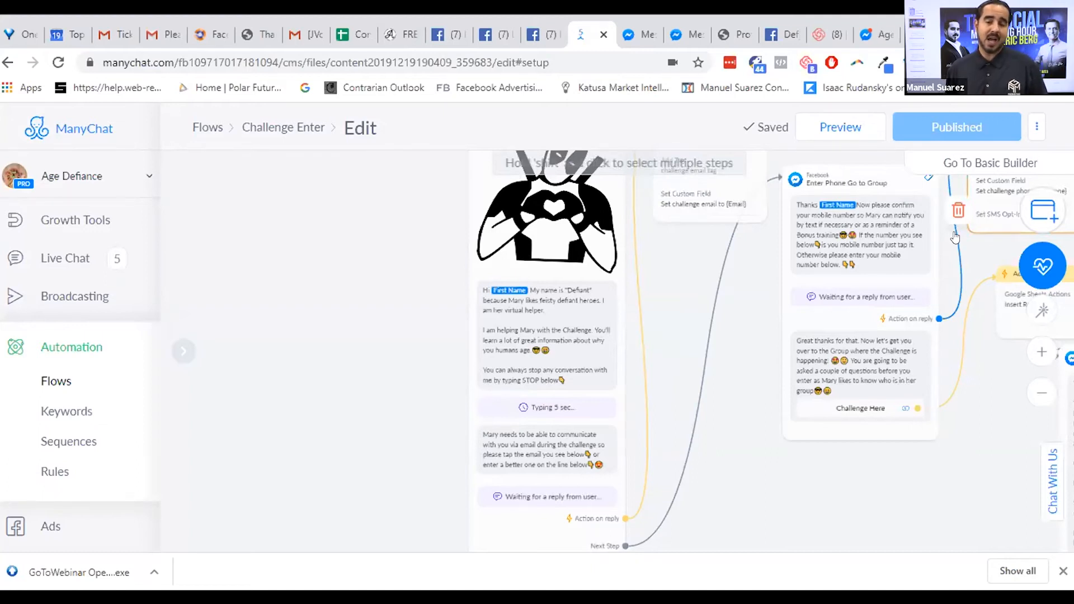
pyautogui.moveTo(712, 331); pyautogui.dragTo(666, 276)
pyautogui.click(666, 275)
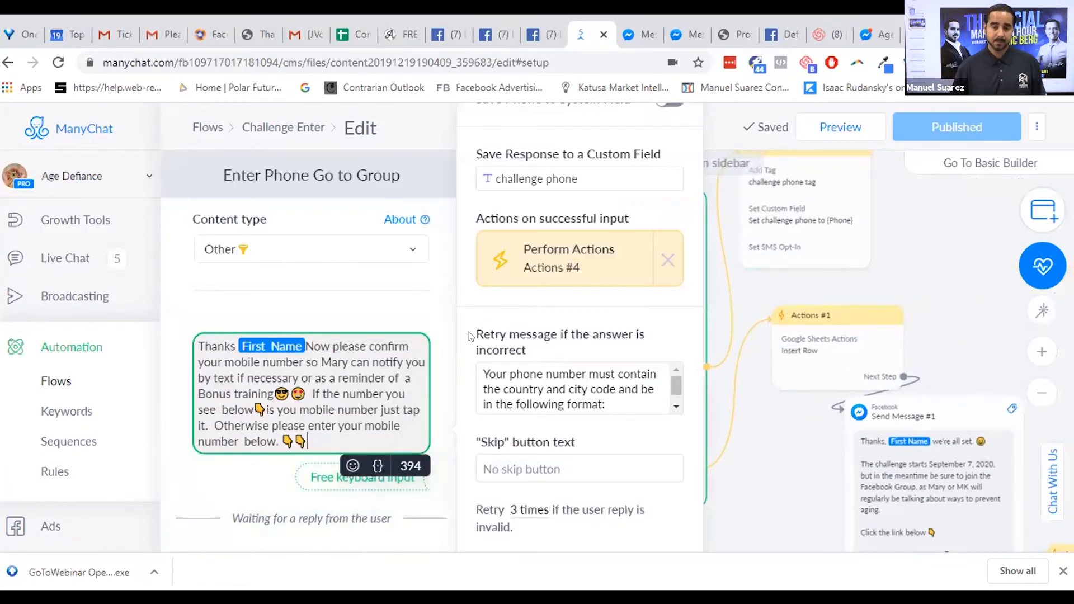
pyautogui.click(703, 355)
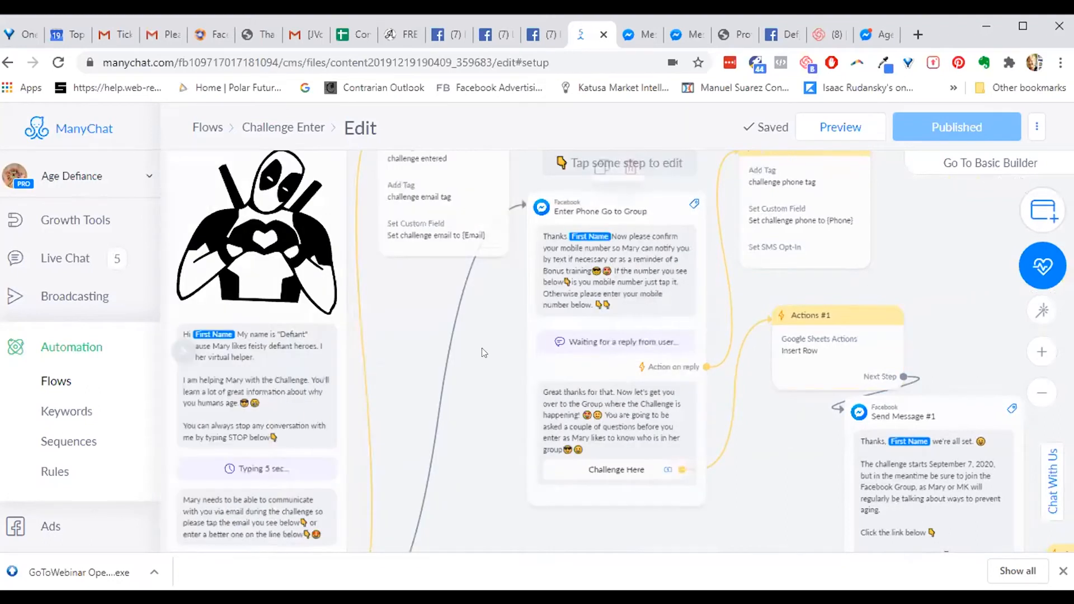
pyautogui.moveTo(517, 361); pyautogui.dragTo(647, 297)
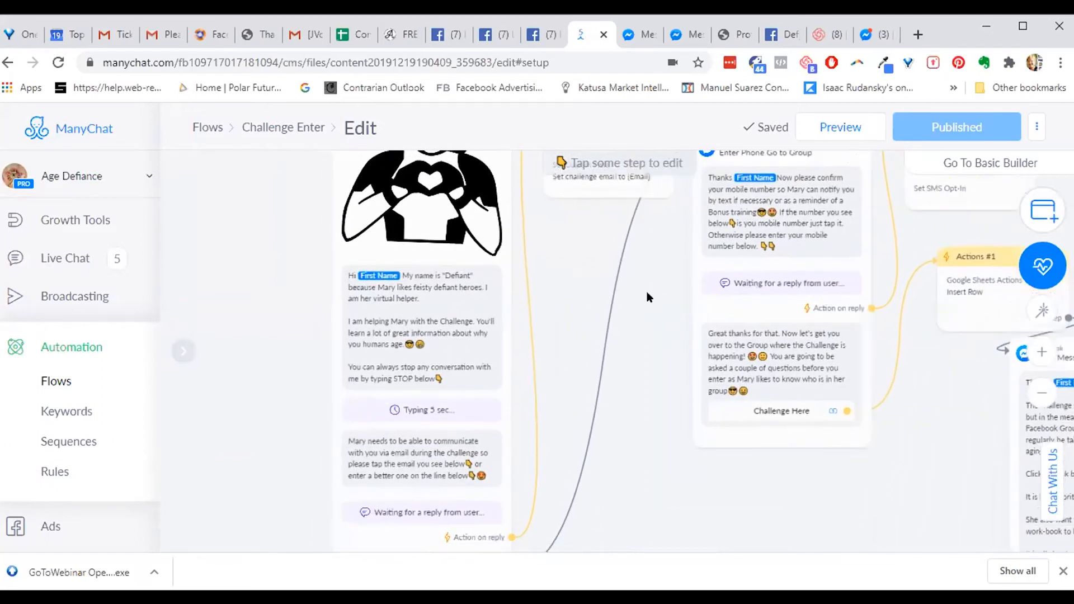
# - Inspect the reply settings of the email-request Send Message step
pyautogui.click(437, 467)
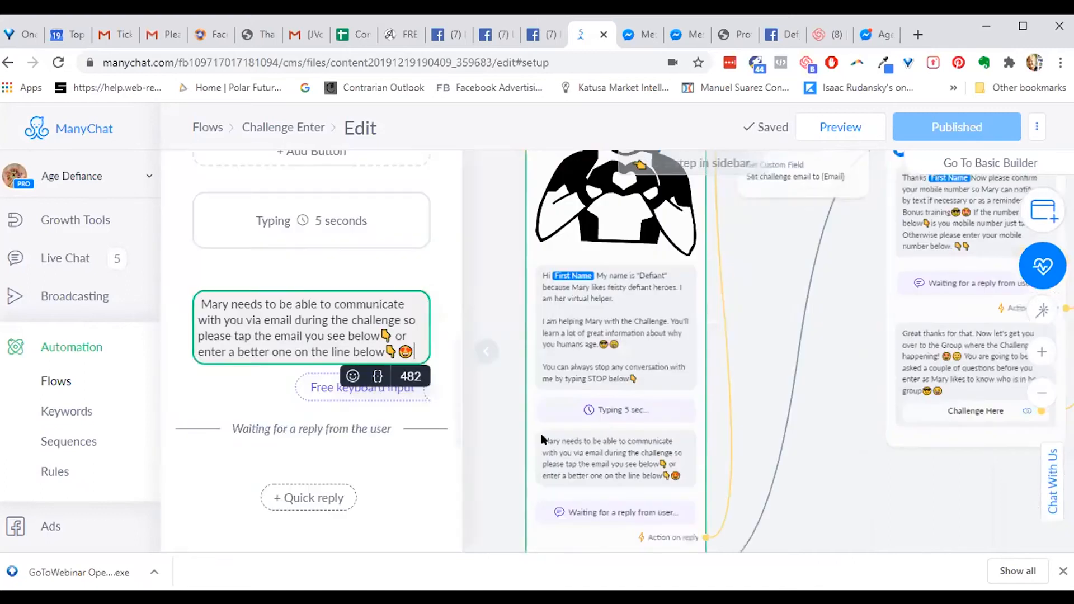
pyautogui.click(322, 321)
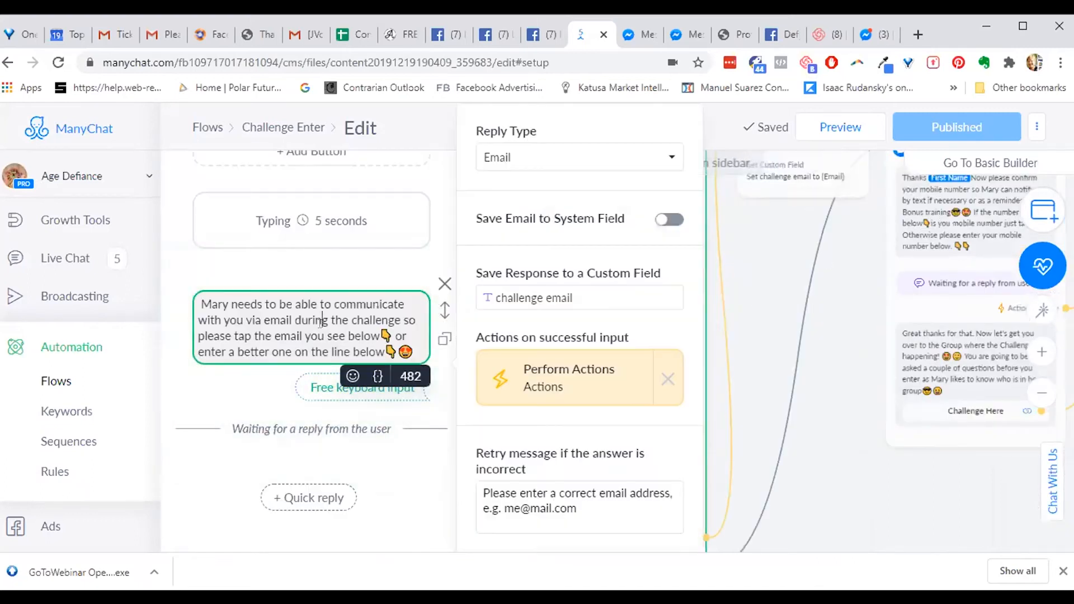
pyautogui.click(822, 289)
# - Check the Set Custom Field action saving challenge email, then bring up the email reply settings again
pyautogui.click(817, 186)
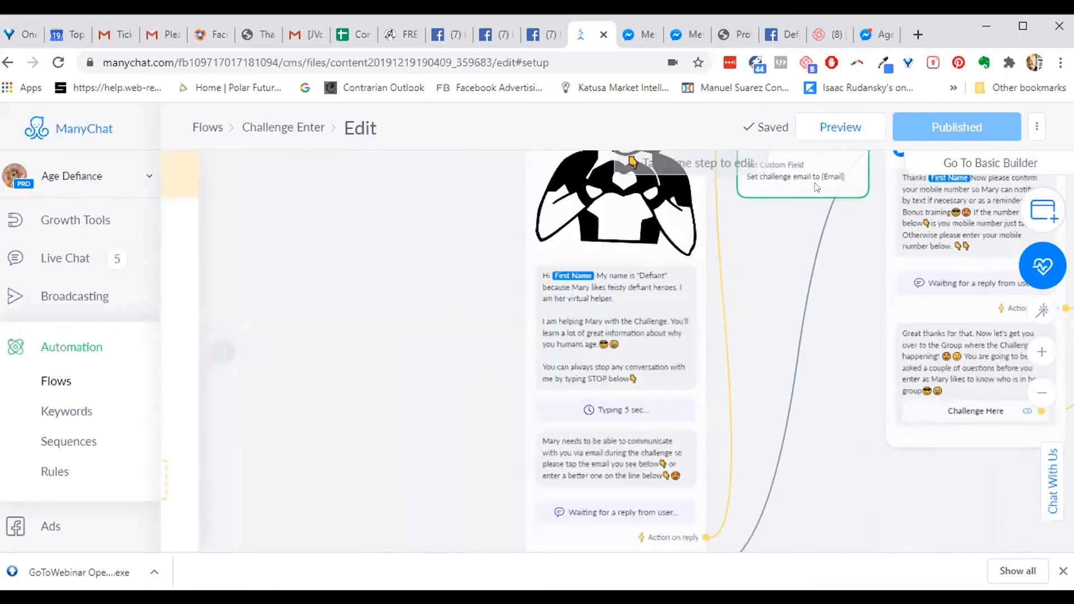
pyautogui.click(280, 421)
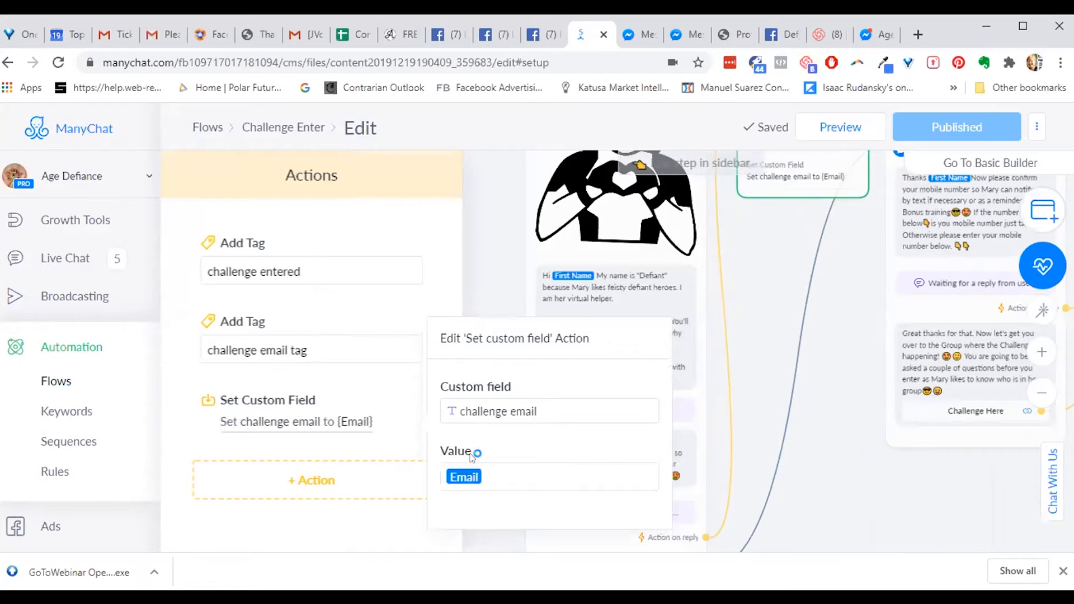
pyautogui.click(460, 404)
pyautogui.moveTo(460, 411); pyautogui.dragTo(534, 403)
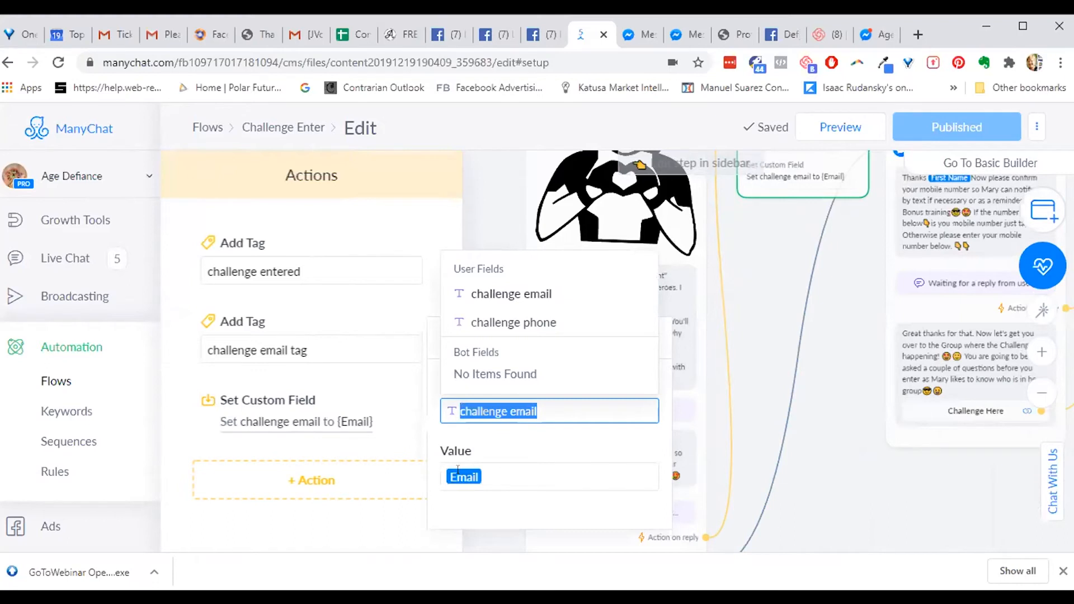
pyautogui.click(687, 297)
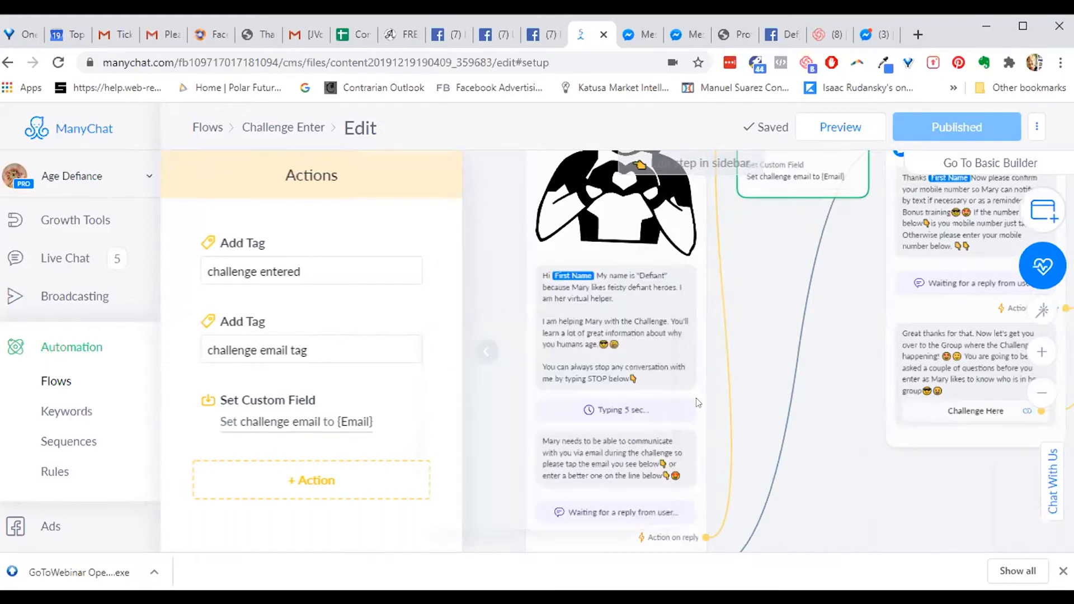
pyautogui.click(681, 463)
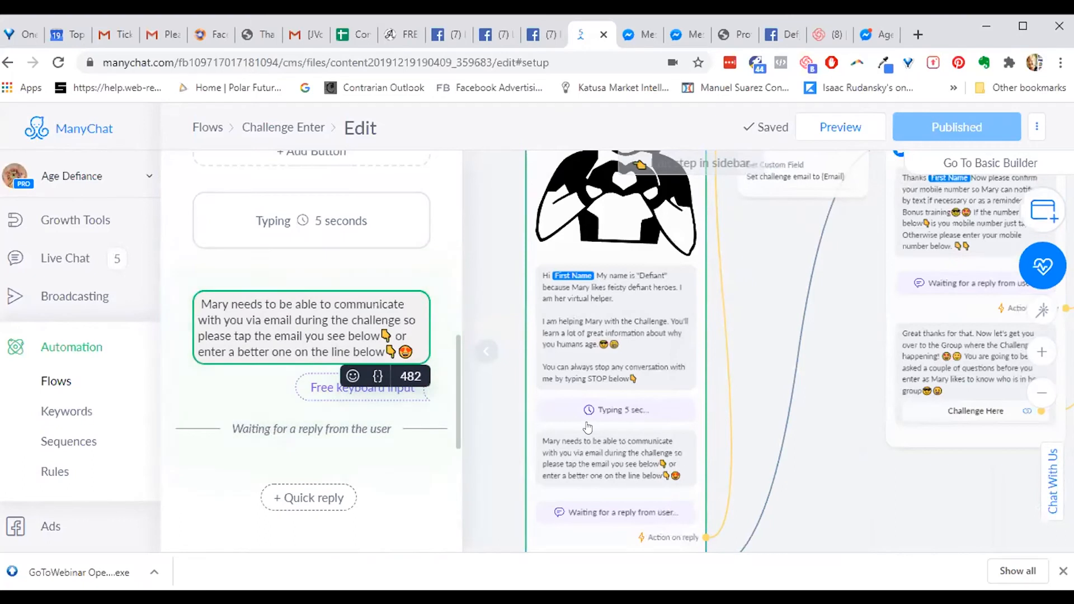
pyautogui.click(338, 320)
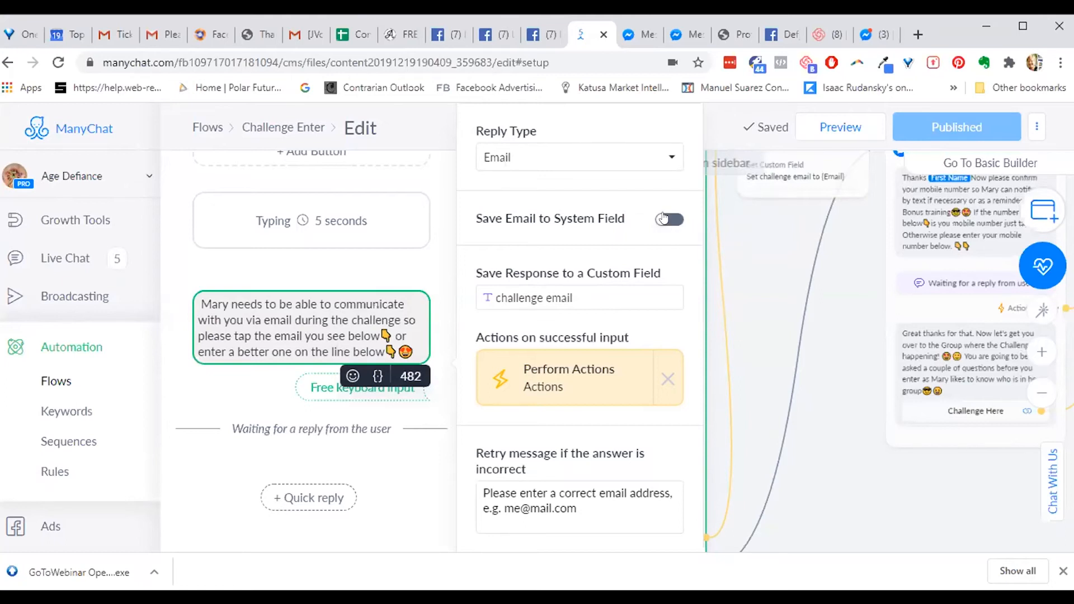
# - Turn on Save Email to System Field and start deleting the challenge email Set Custom Field action
pyautogui.click(664, 219)
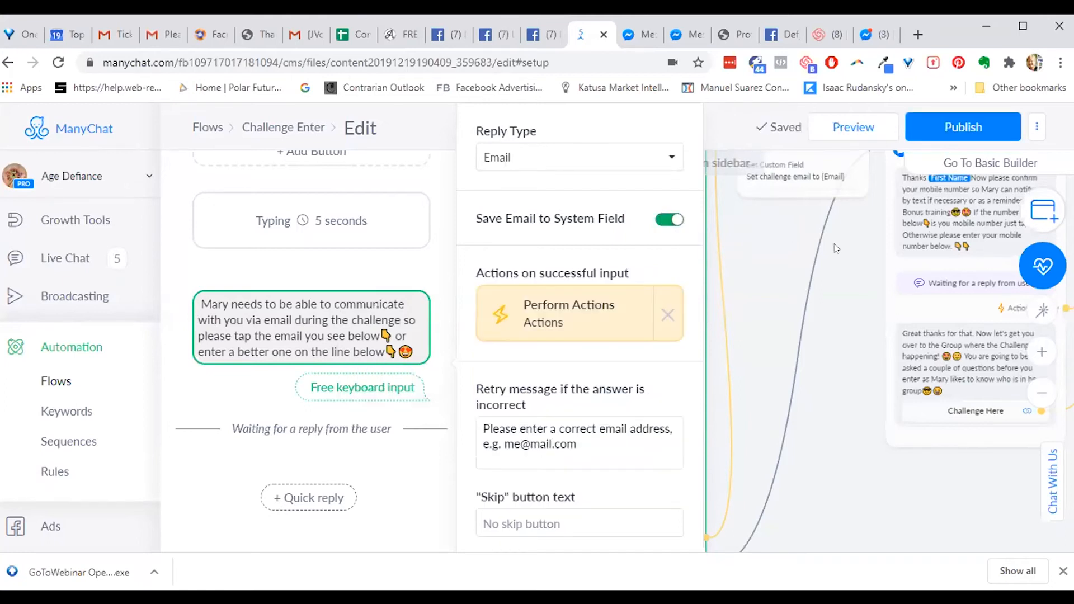
pyautogui.click(847, 286)
pyautogui.moveTo(847, 286); pyautogui.dragTo(827, 347)
pyautogui.click(767, 240)
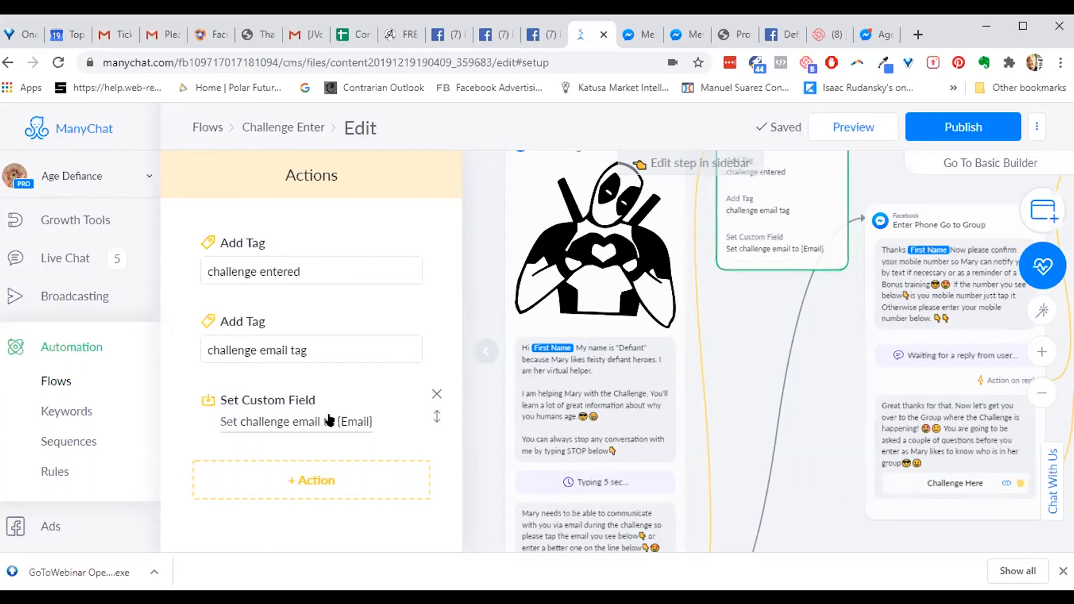
pyautogui.click(435, 395)
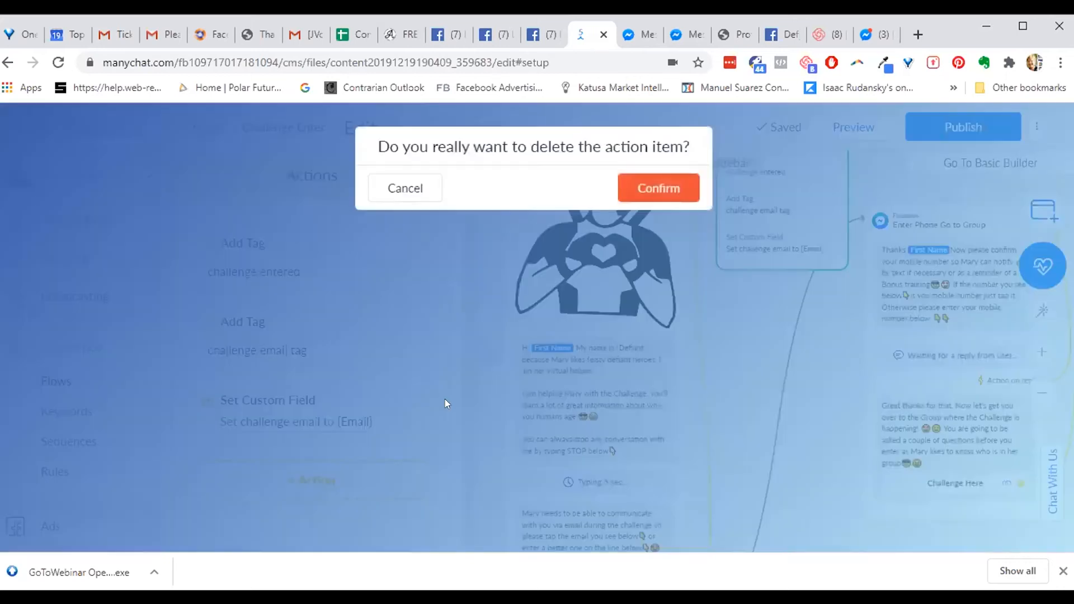
# - Confirm removing the challenge email action and save the phone reply to the system Phone field
pyautogui.click(656, 190)
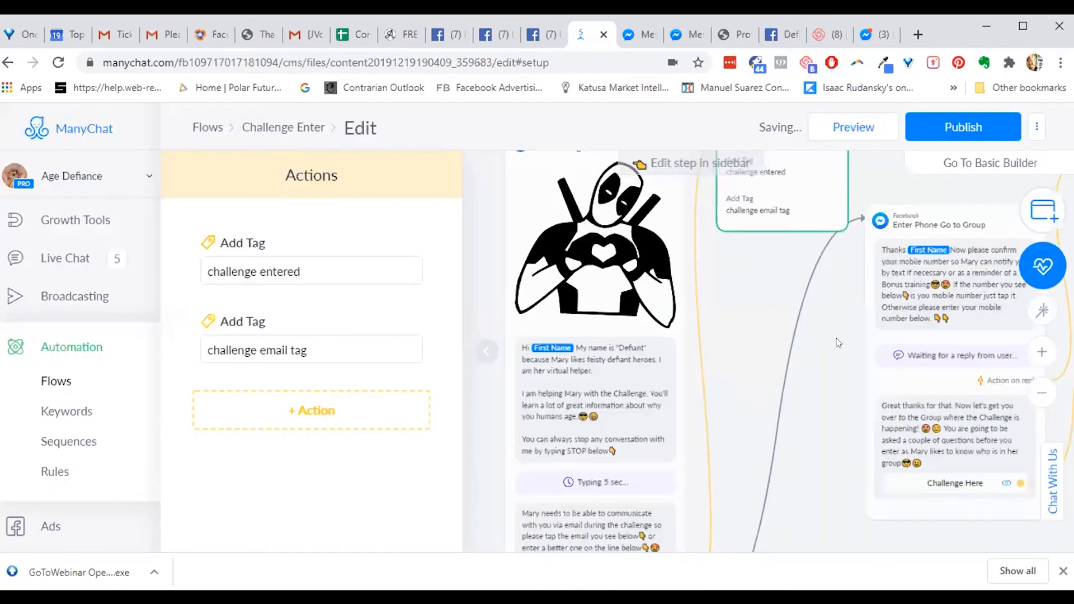
pyautogui.moveTo(827, 355); pyautogui.dragTo(522, 361)
pyautogui.click(639, 337)
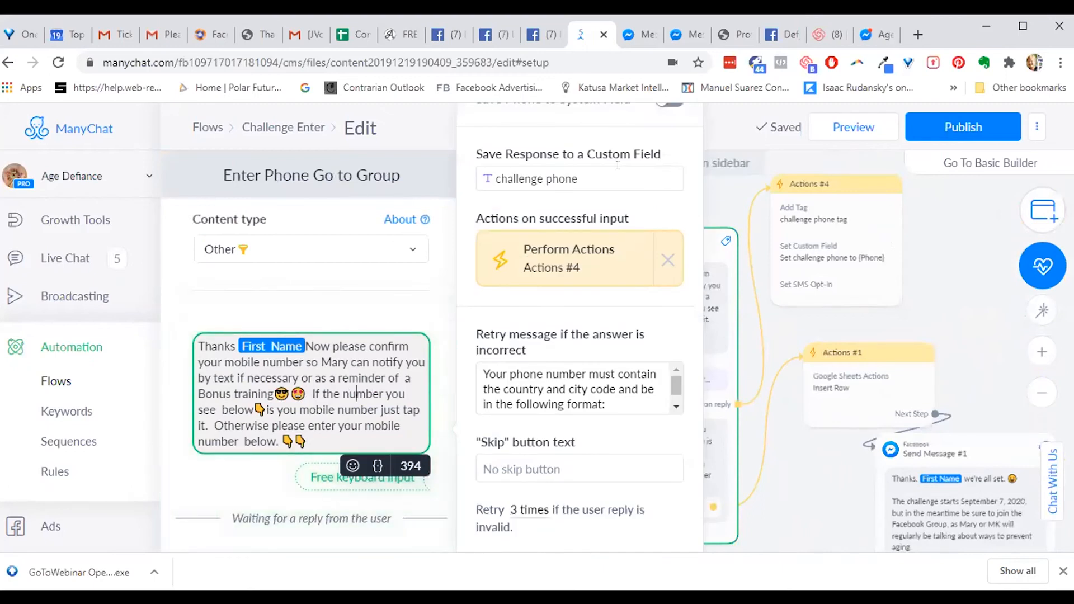
pyautogui.click(665, 106)
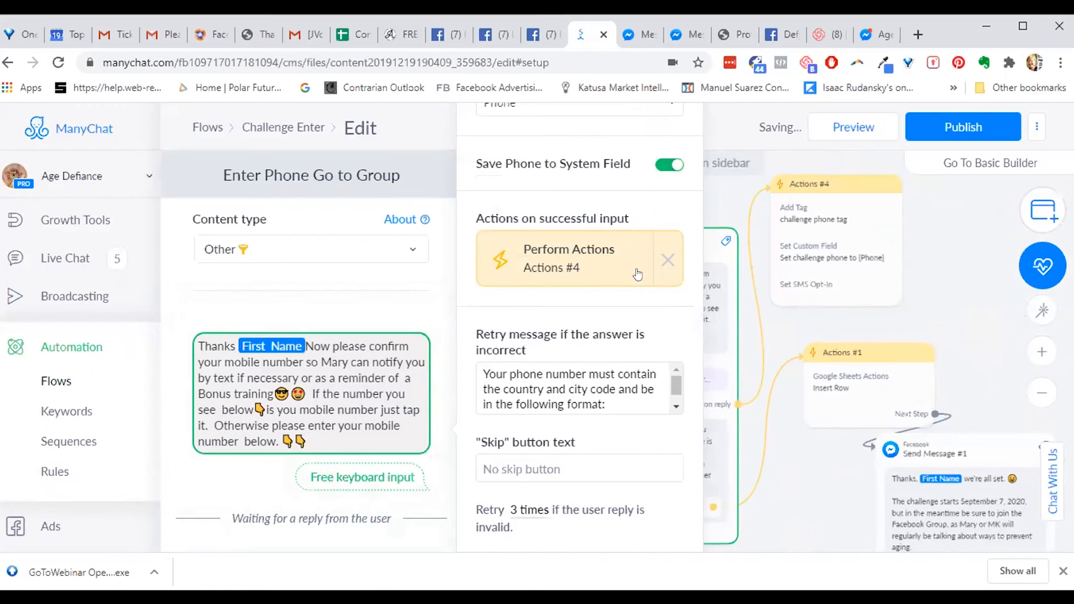
# - Delete the challenge phone Set Custom Field action from Actions #4
pyautogui.click(828, 284)
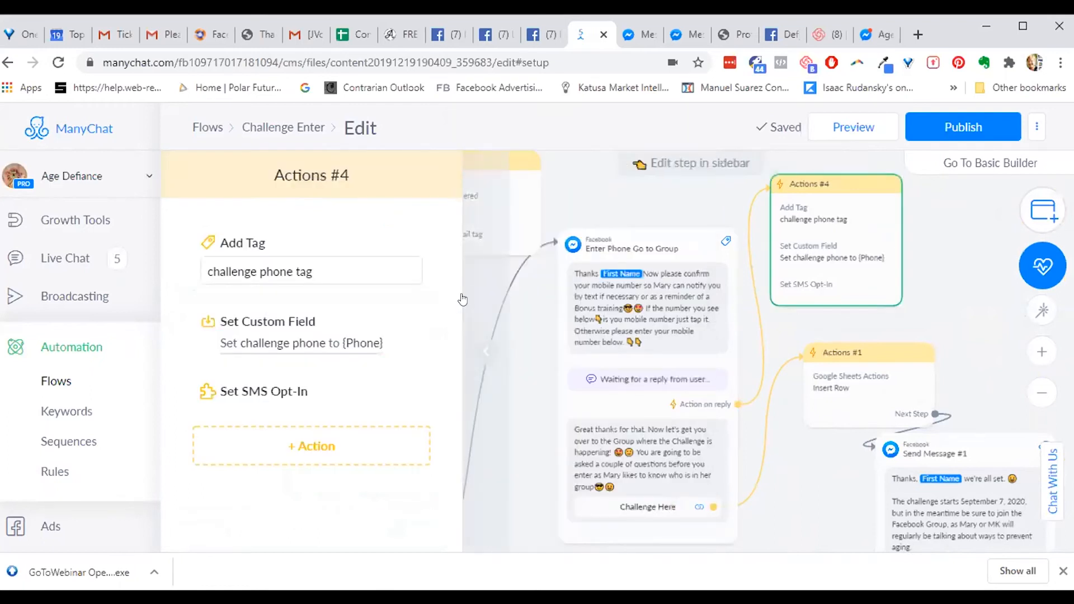
pyautogui.click(435, 315)
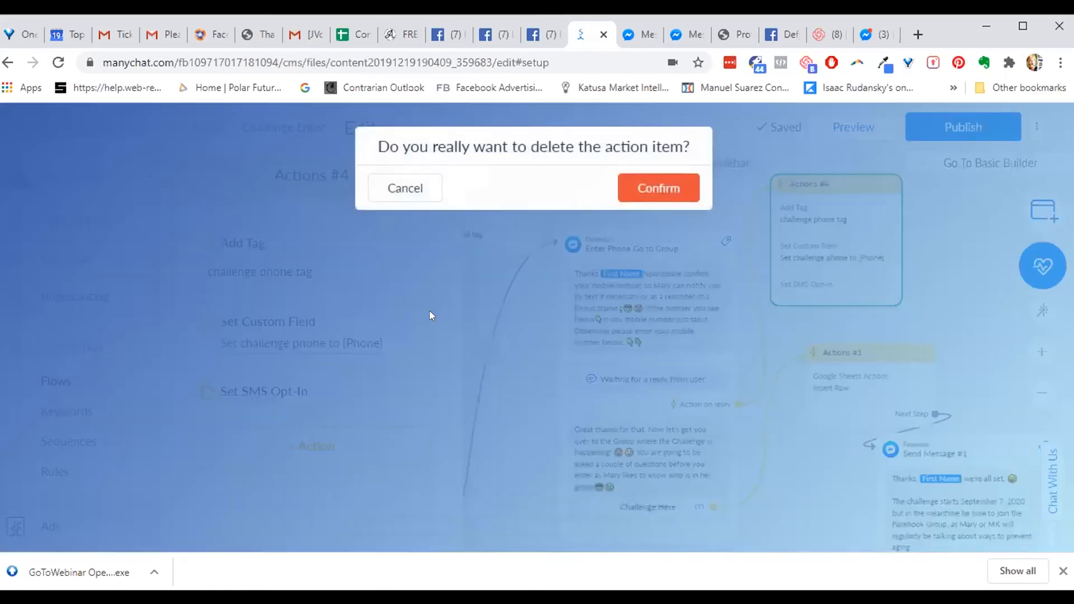
pyautogui.click(657, 188)
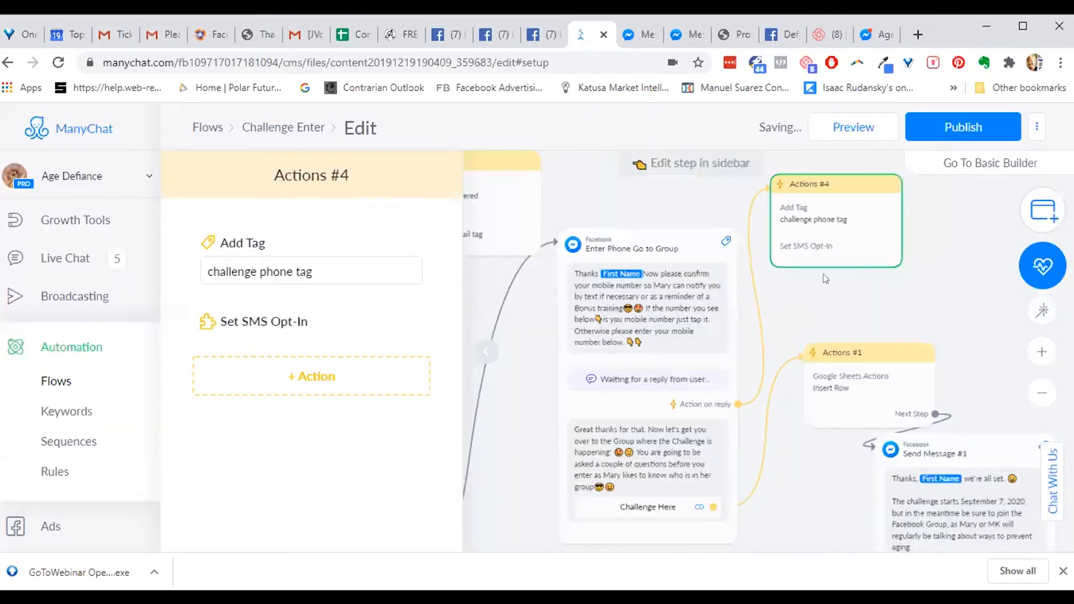
pyautogui.click(869, 300)
pyautogui.moveTo(900, 294); pyautogui.dragTo(752, 255)
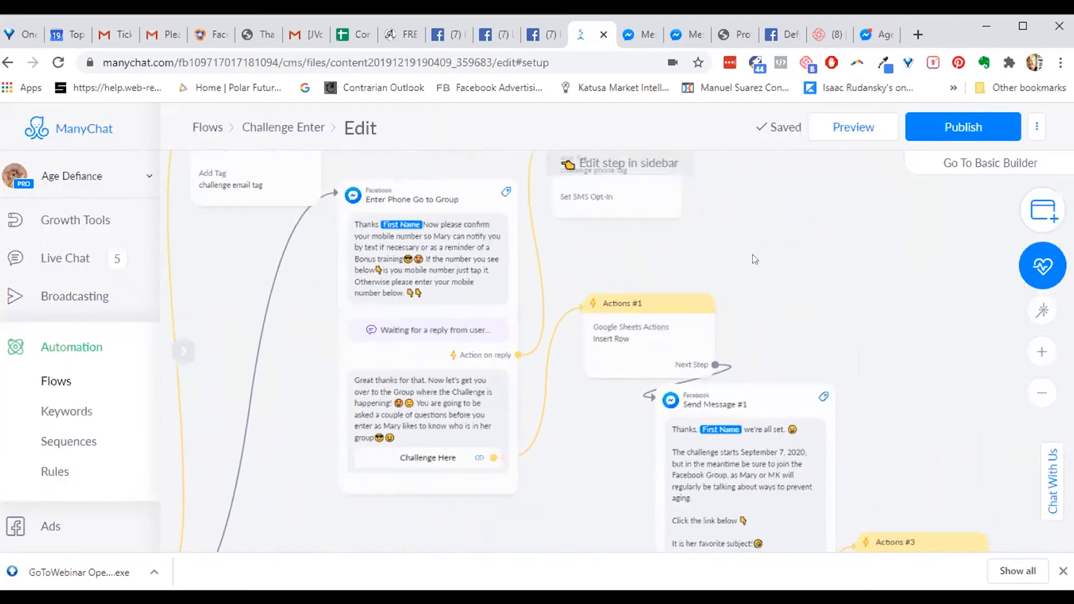
# - In the Google Sheets Insert Row action, map the email column to the system Email field
pyautogui.click(619, 330)
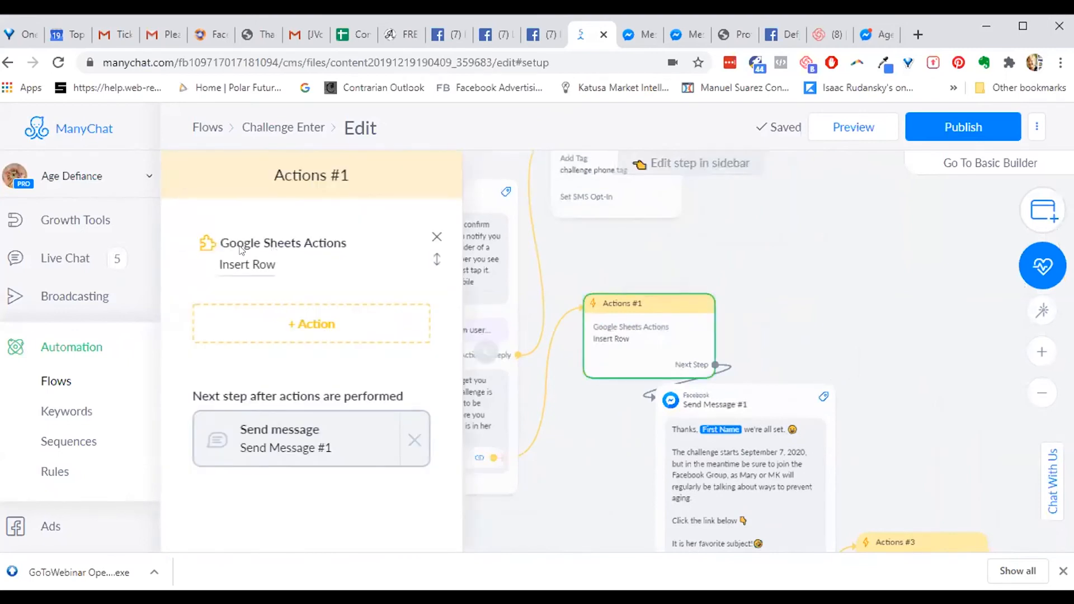
pyautogui.click(242, 250)
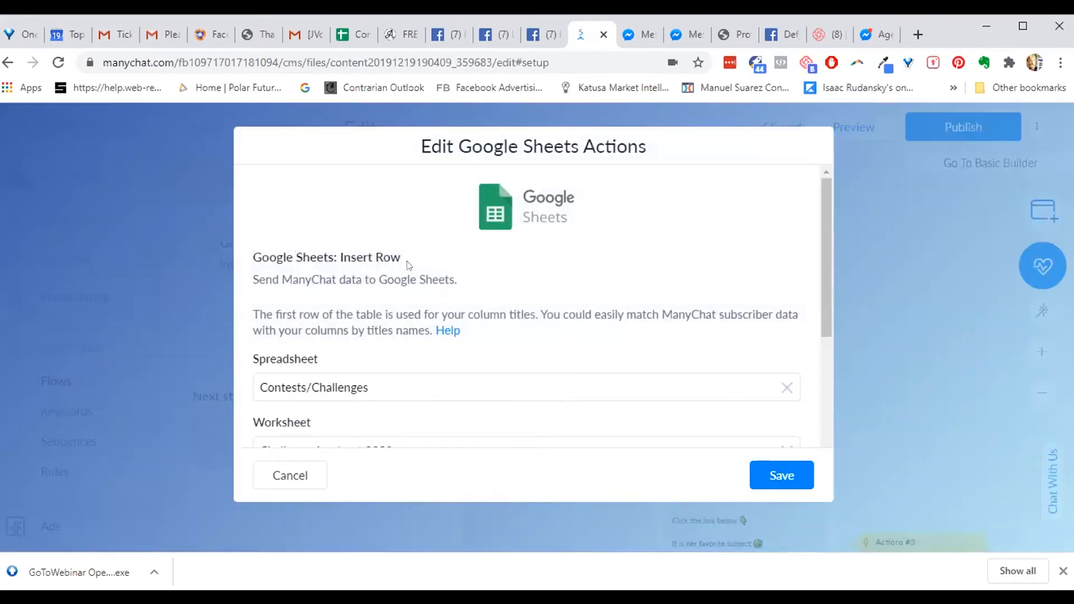
pyautogui.scroll(-1, 824, 241)
pyautogui.moveTo(826, 253); pyautogui.dragTo(827, 413)
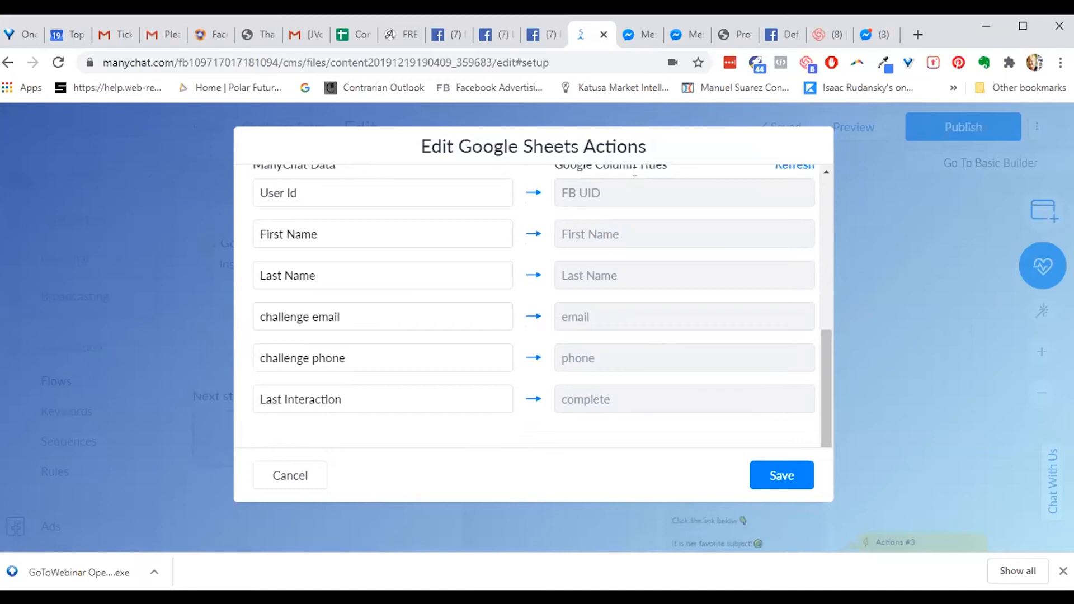
pyautogui.click(365, 312)
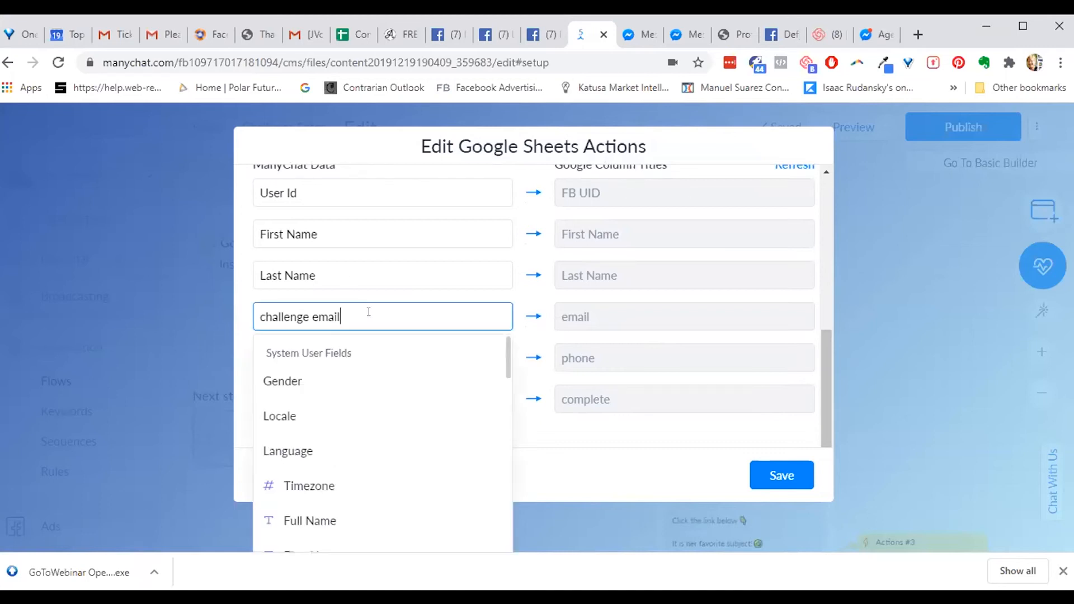
pyautogui.hotkey('ctrl', 'a')
pyautogui.press('BackSpace')
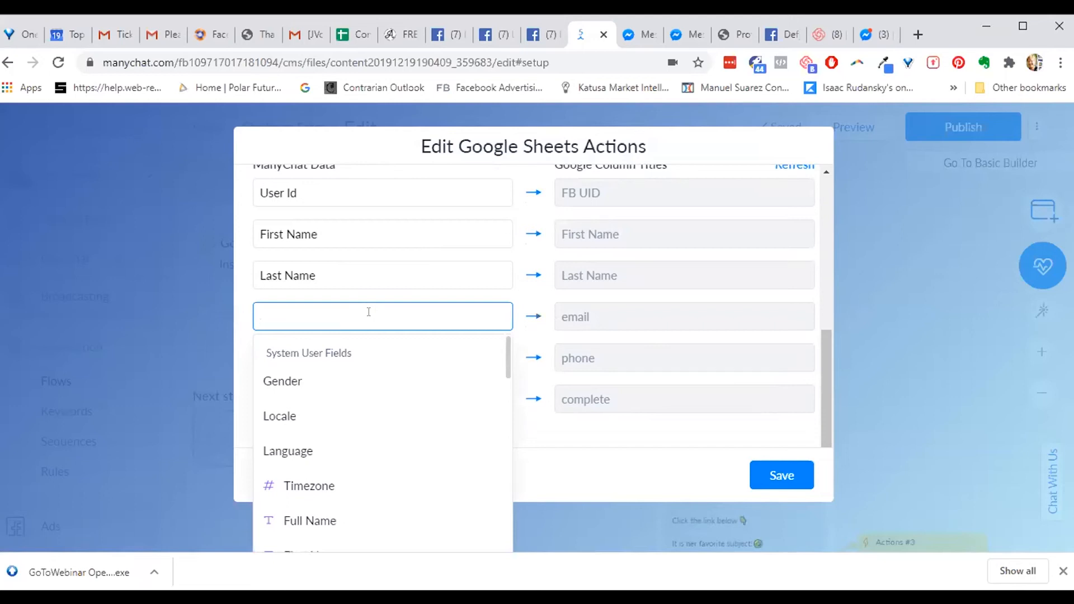
pyautogui.write('Ema')
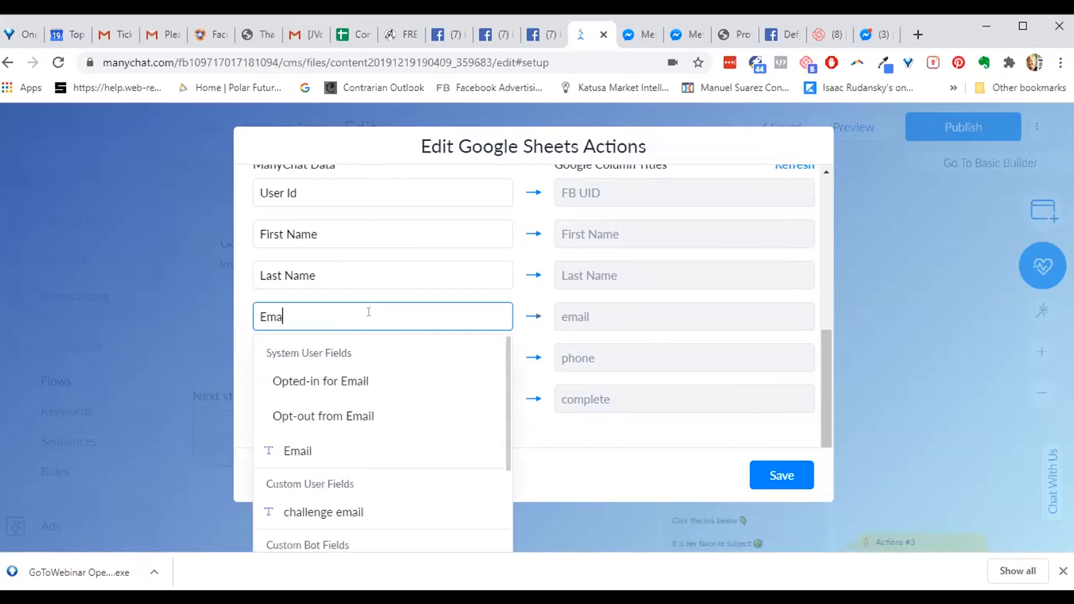
pyautogui.click(298, 451)
# - Map the phone column to the system Phone field and save the Google Sheets action
pyautogui.click(432, 349)
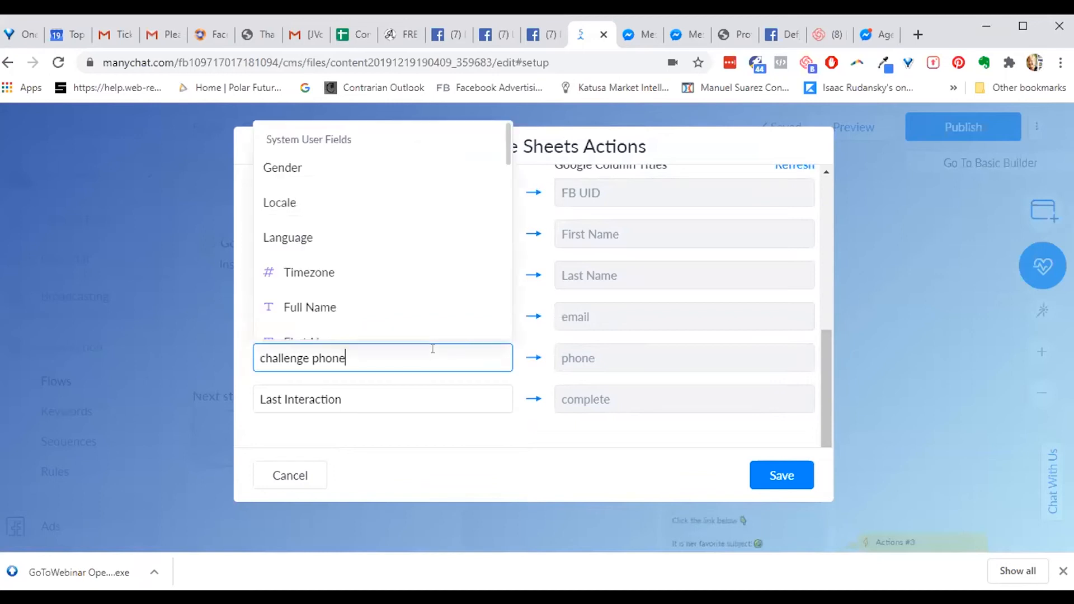
pyautogui.hotkey('ctrl', 'a')
pyautogui.press('BackSpace')
pyautogui.write('Pho')
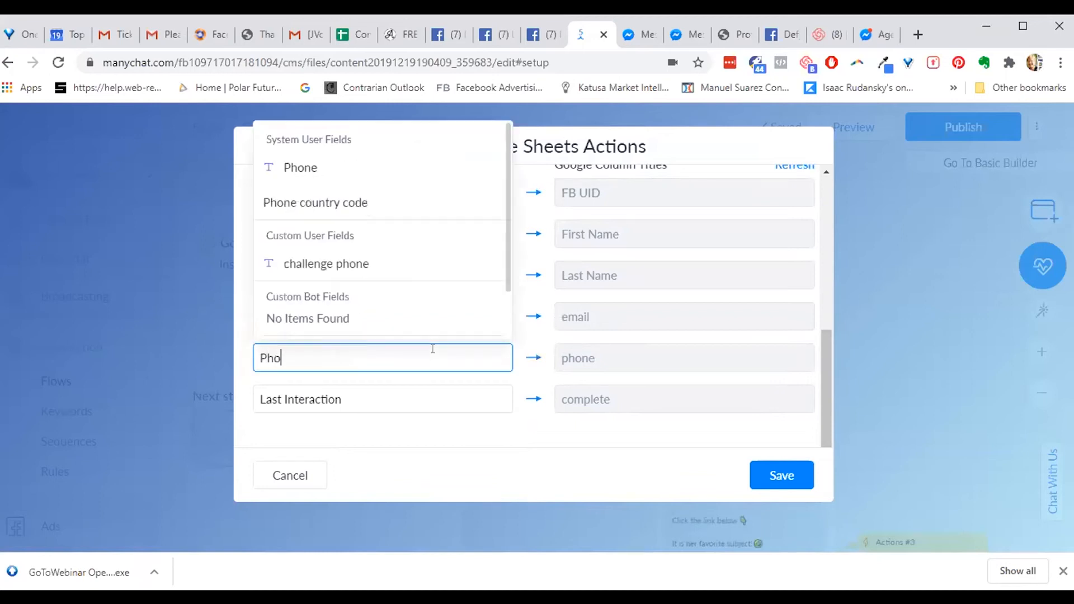
pyautogui.click(300, 168)
pyautogui.click(770, 475)
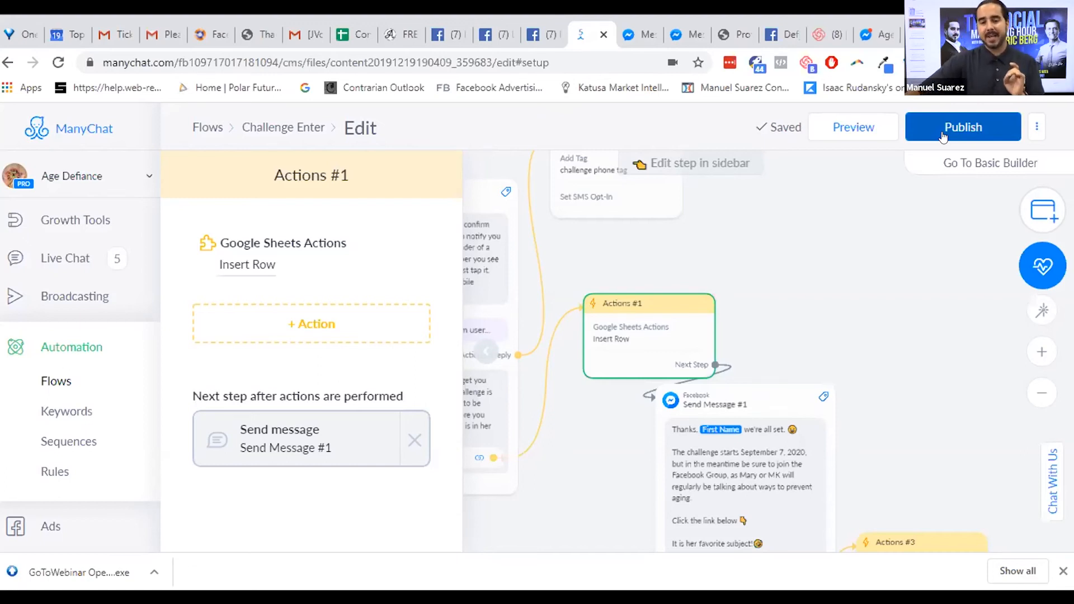
# - Close the settings sidebar, zoom out to the whole flow, and publish Challenge Enter
pyautogui.click(486, 356)
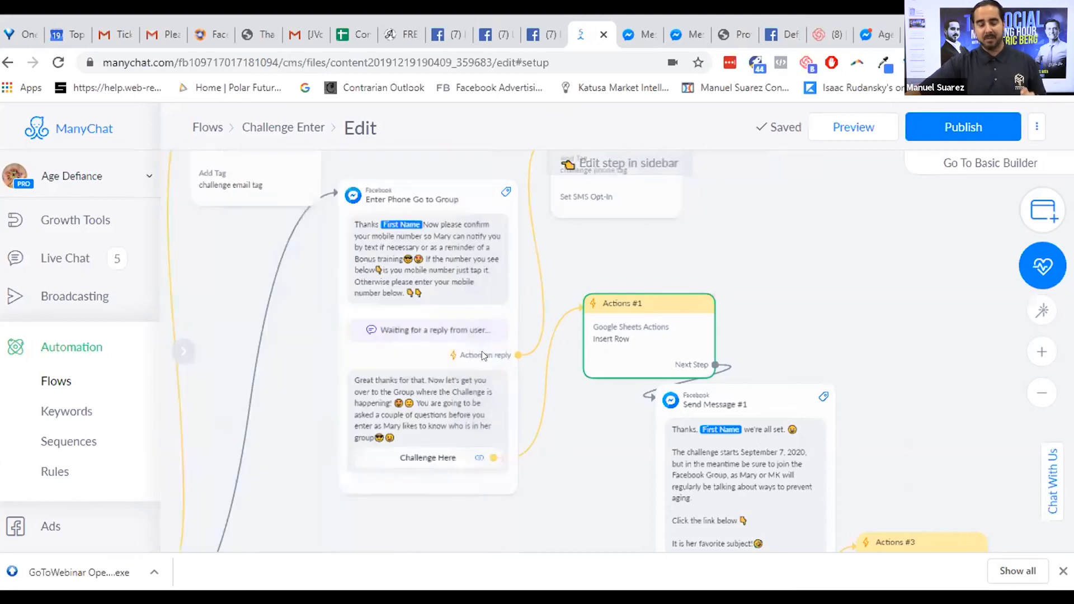
pyautogui.click(788, 297)
pyautogui.moveTo(825, 291); pyautogui.dragTo(927, 287)
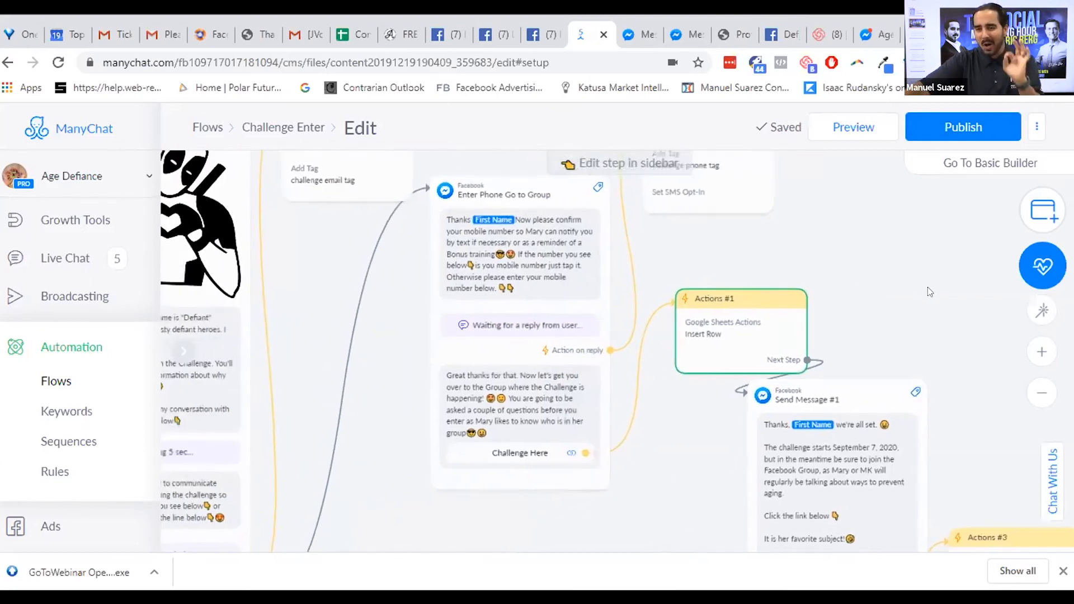
pyautogui.click(1041, 392)
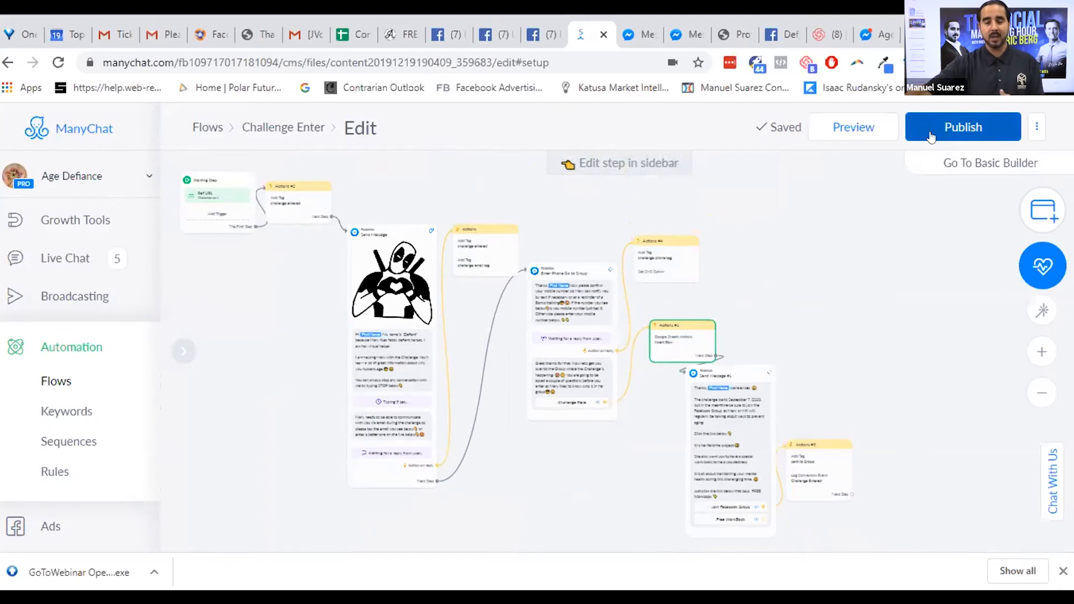
pyautogui.click(930, 136)
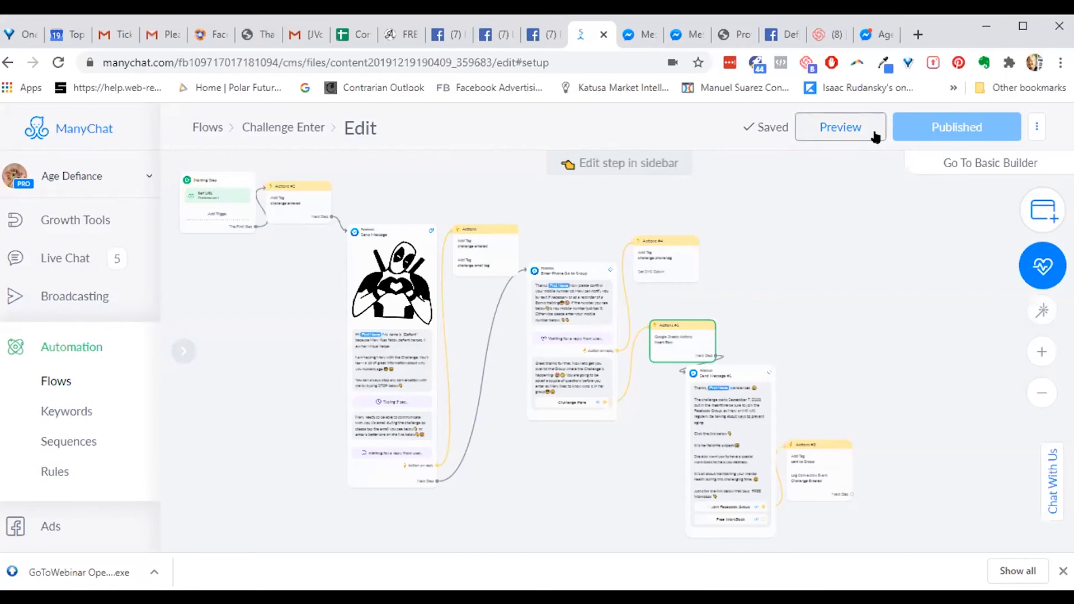
# - Send a preview of the republished Challenge Enter flow and open it in Messenger
pyautogui.click(842, 128)
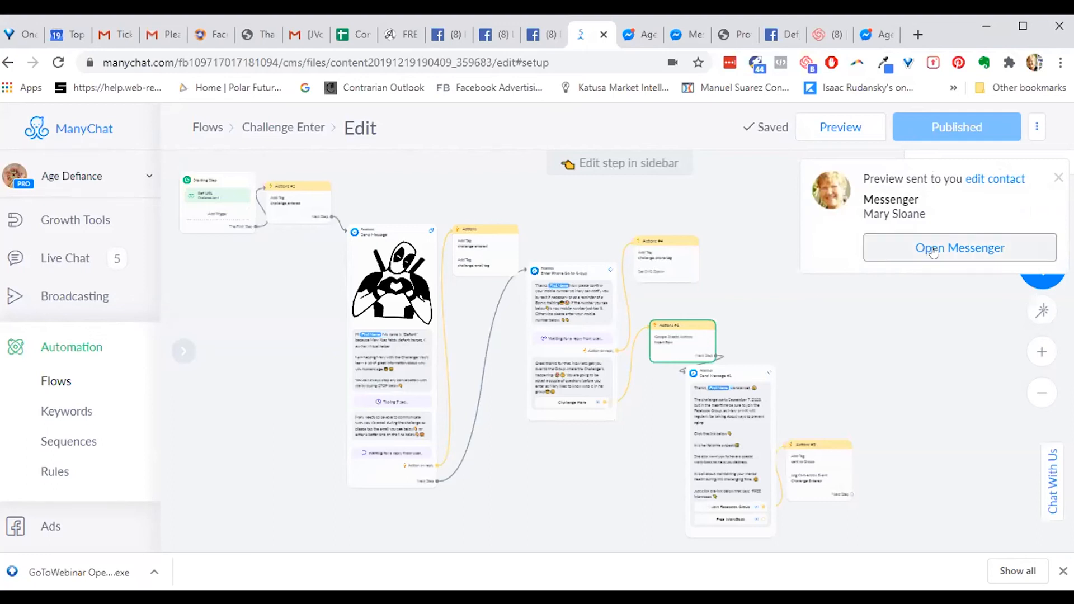
pyautogui.click(932, 251)
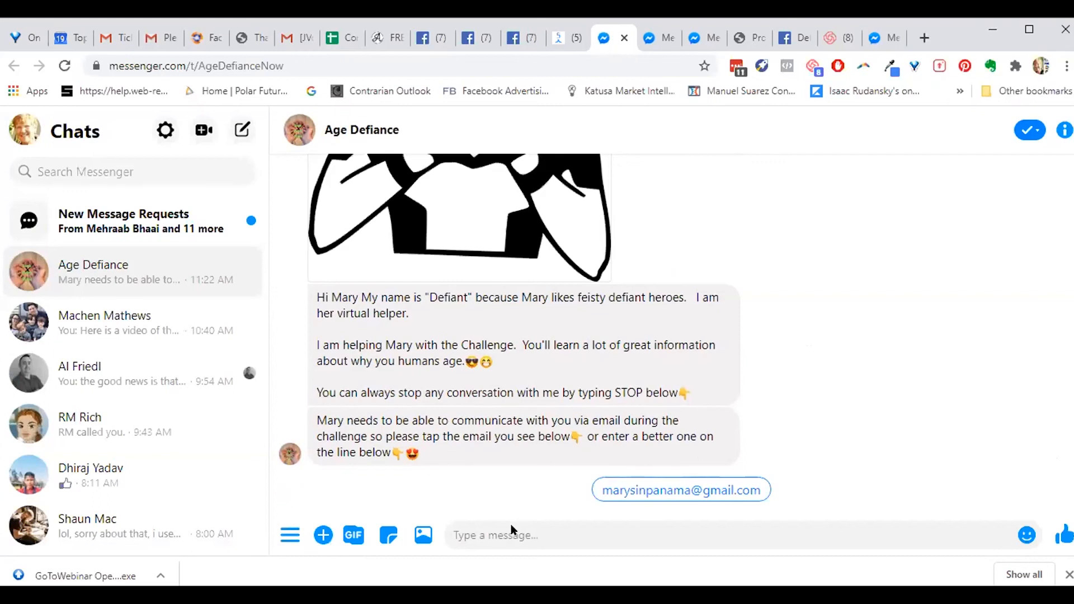
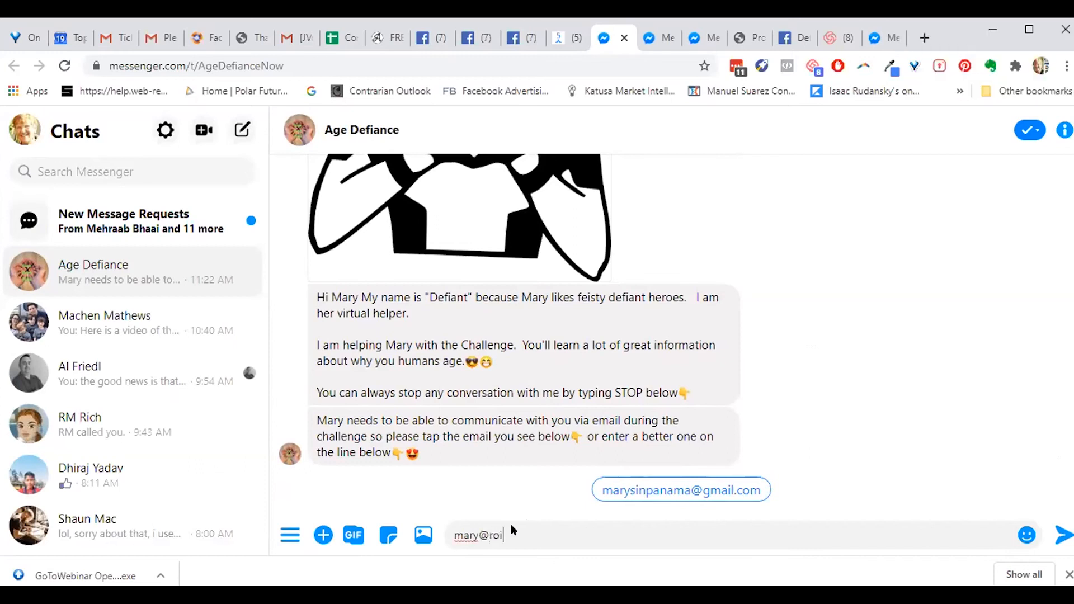
# - Test the flow by replying with an email address and the suggested phone number, then open Challenge Here
pyautogui.click(1059, 538)
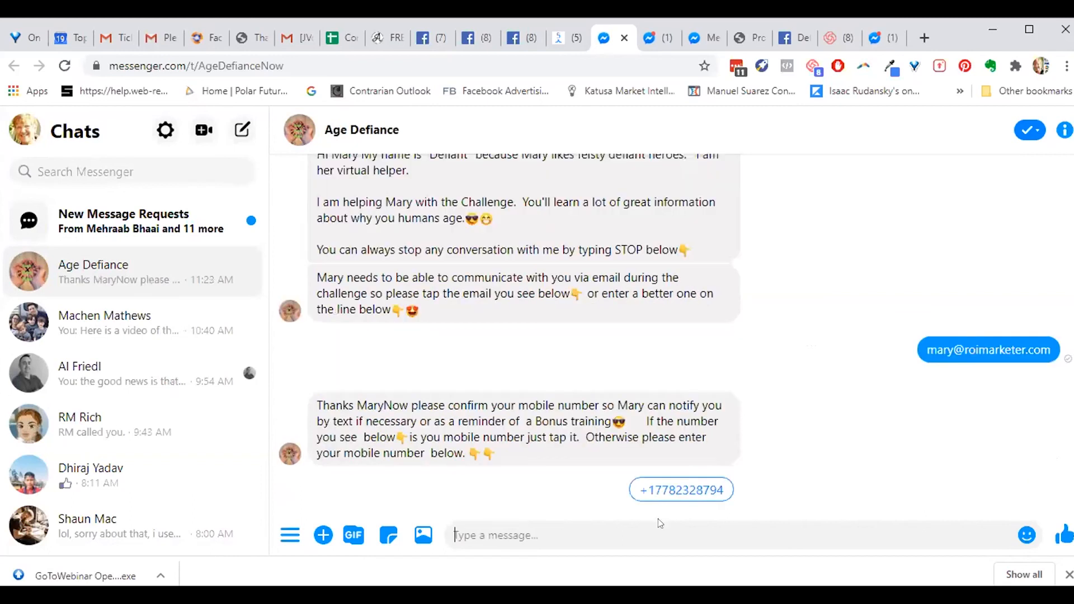
pyautogui.click(677, 490)
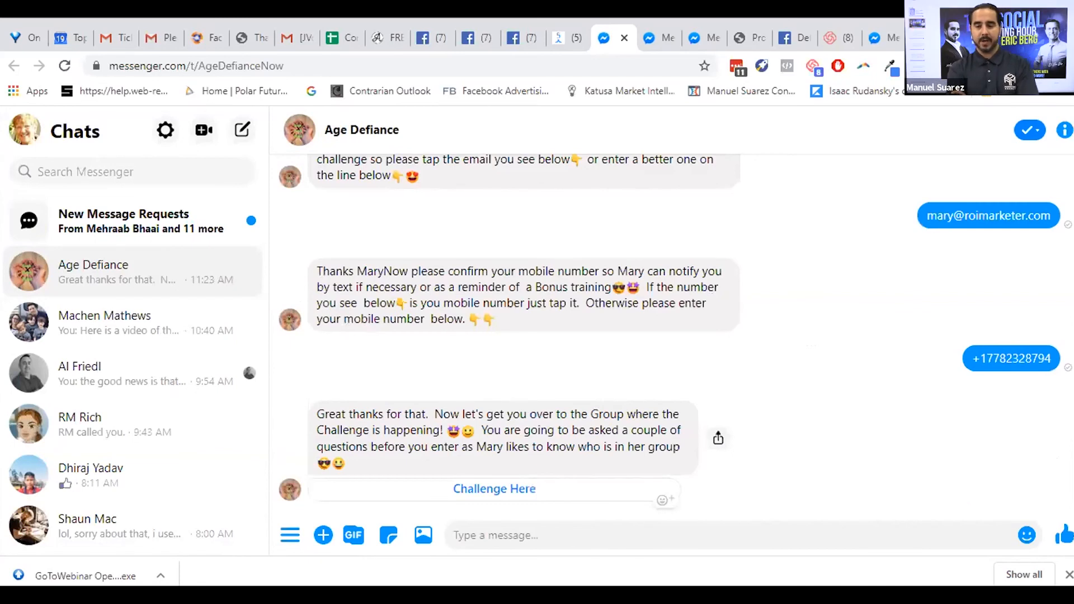
pyautogui.click(494, 490)
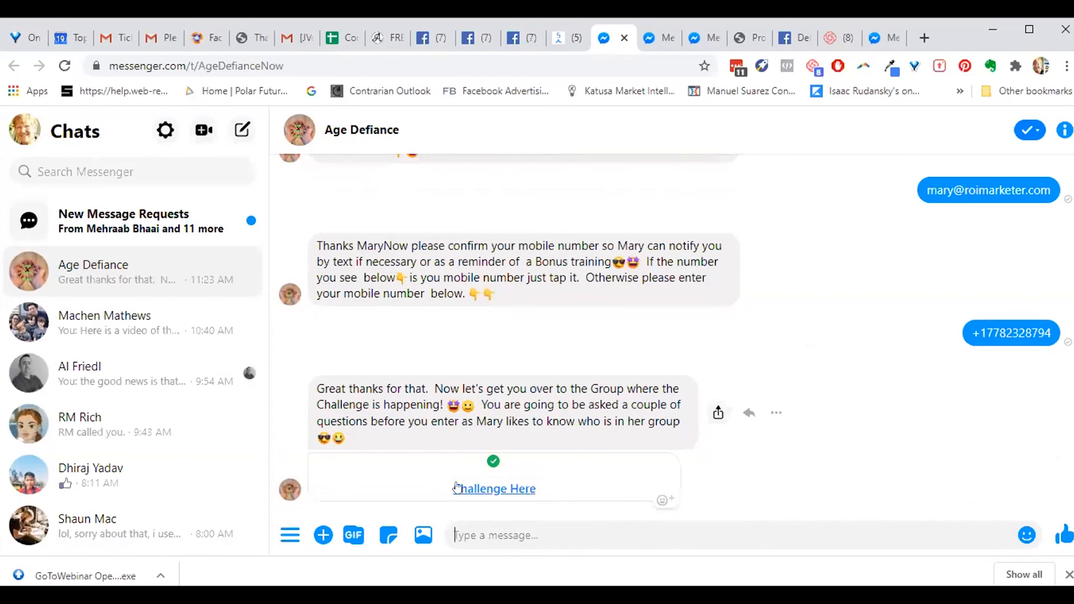
pyautogui.click(488, 487)
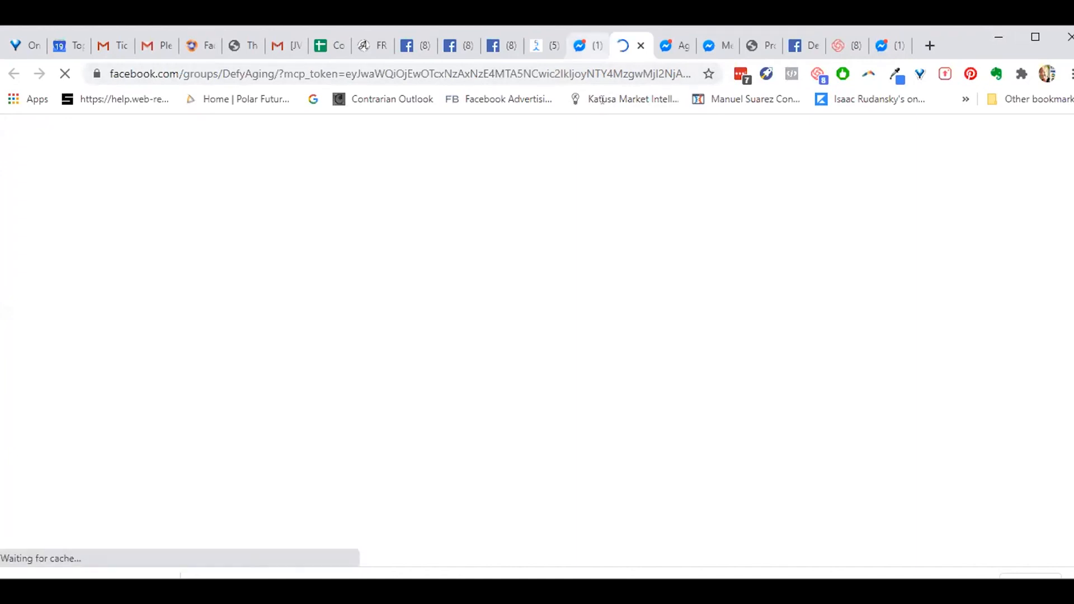
# - Follow the Join Facebook Group link to the DefyAging group, then go to the Google Sheets spreadsheet
pyautogui.click(589, 47)
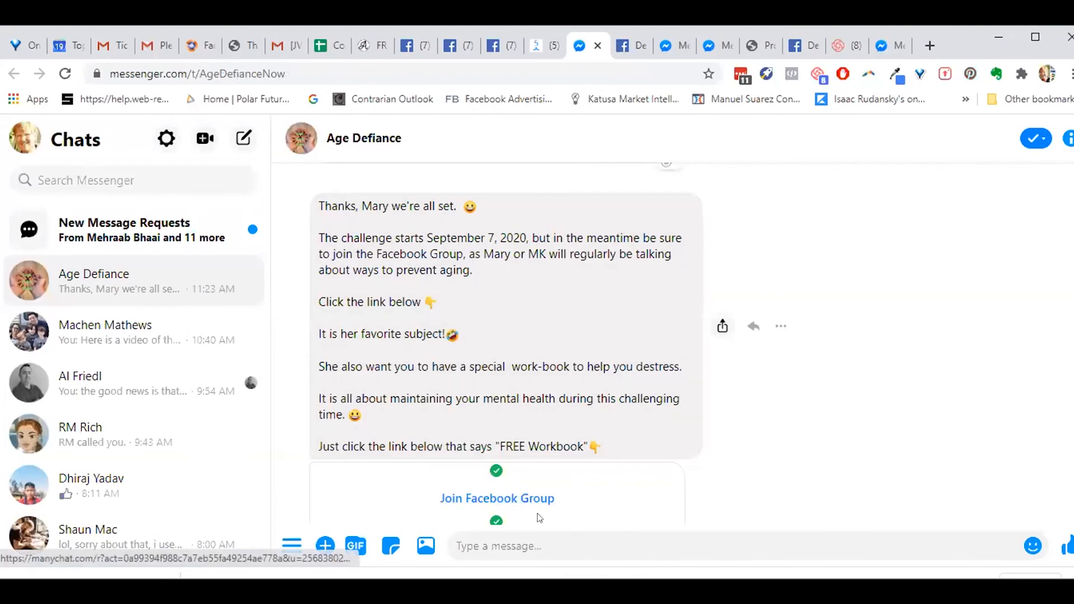
pyautogui.click(664, 509)
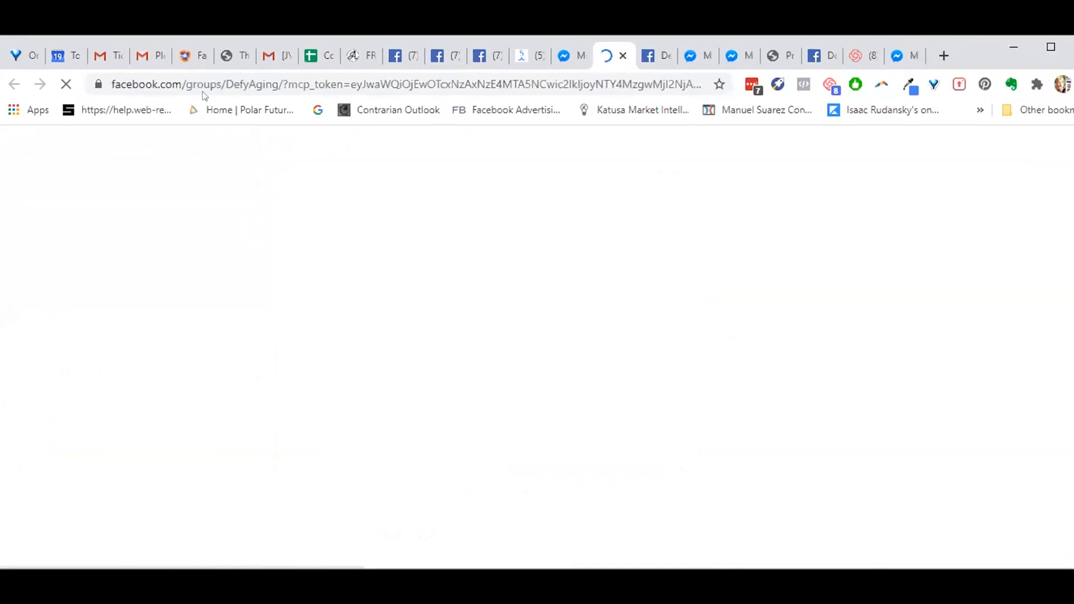
pyautogui.click(310, 53)
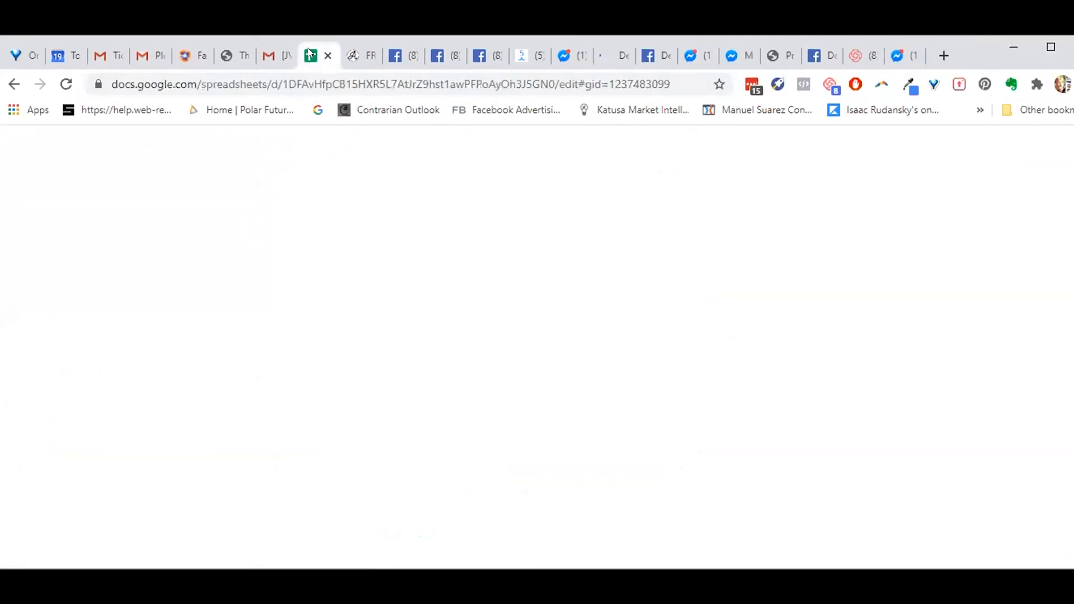